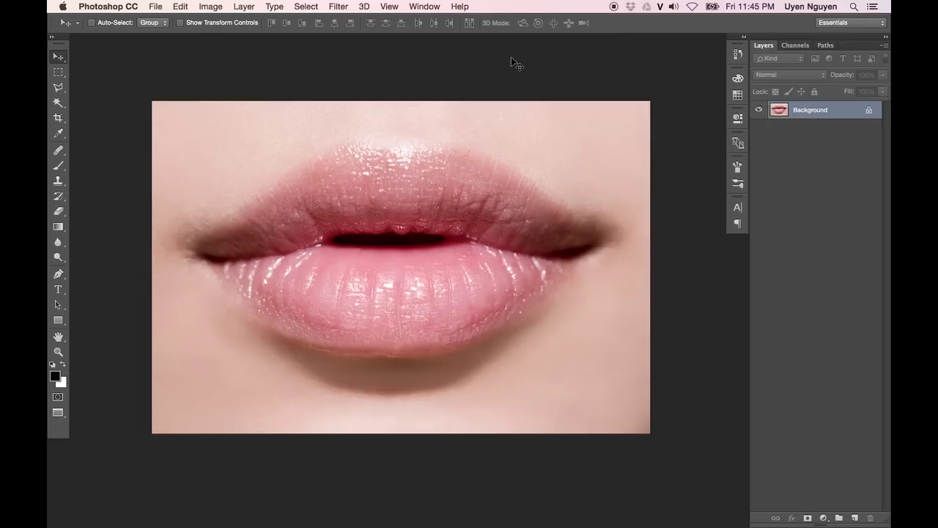
Magnify and centre the lips in the window, then switch to the Pen tool
key(ctrl+plus)
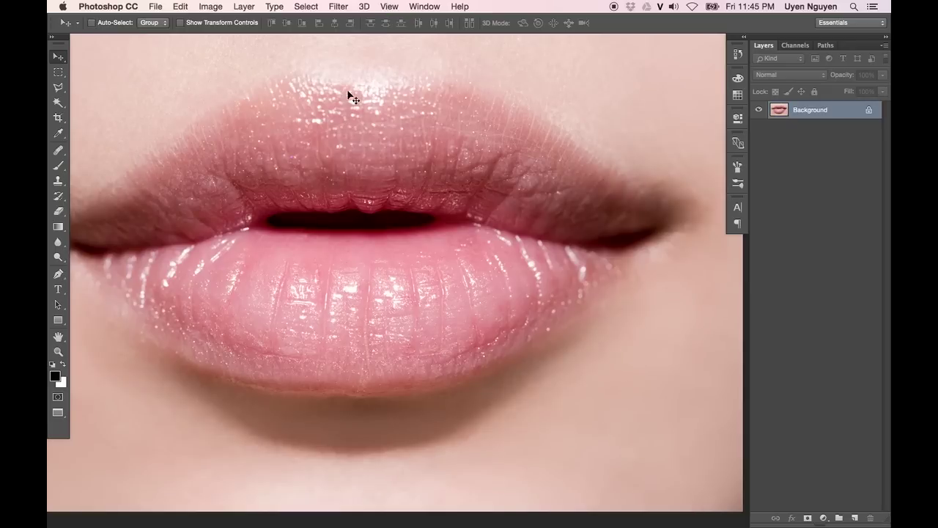
drag(310, 142, 341, 157)
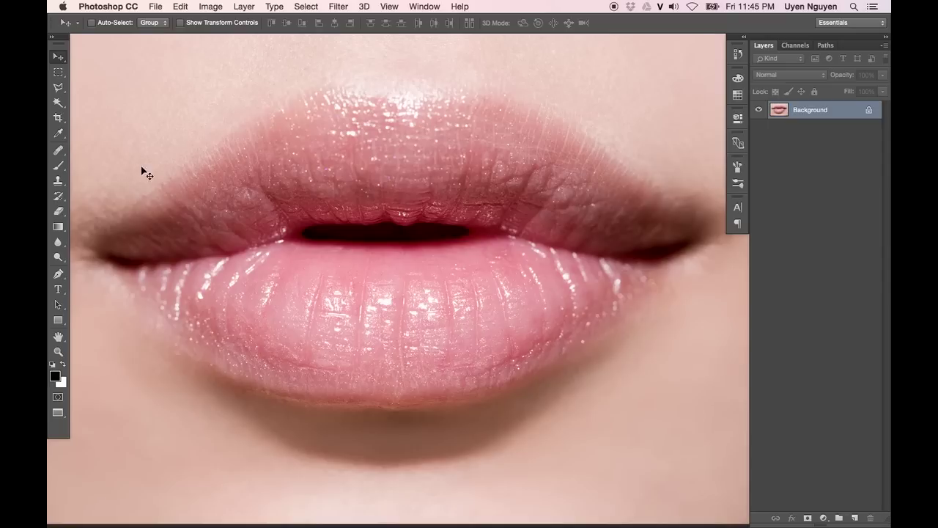
click(58, 276)
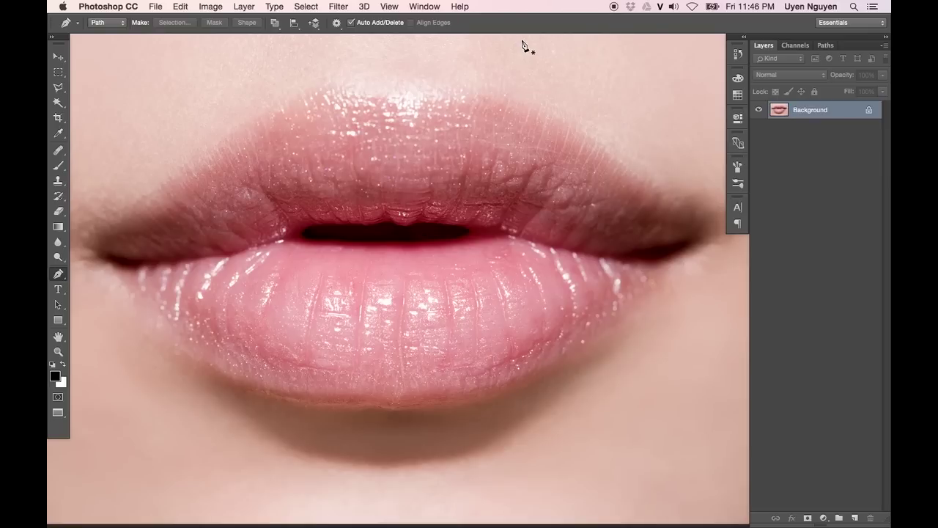
Trace curved path anchors along the upper lip, around the right corner onto the lower lip
key(super+plus)
click(327, 102)
drag(390, 96, 415, 90)
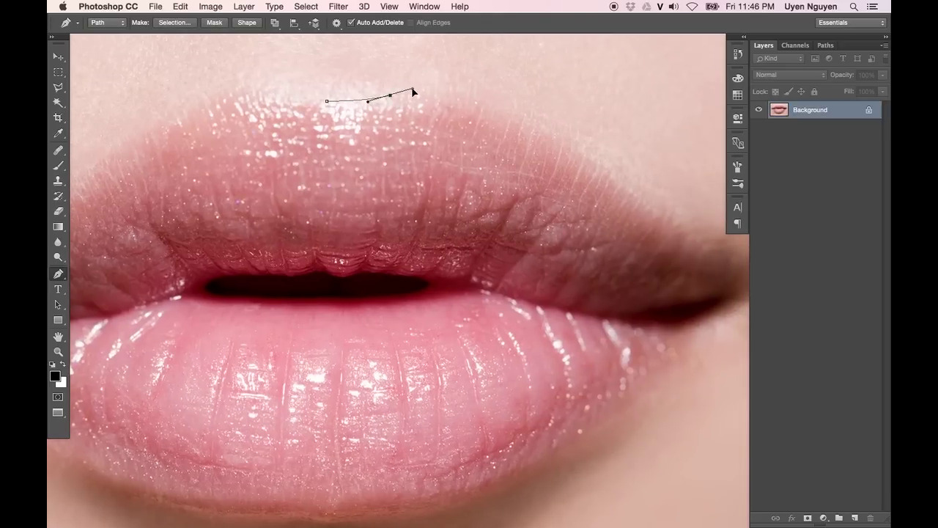
drag(488, 110, 553, 140)
scroll(527, 150, right, 5)
scroll(528, 150, down, 2)
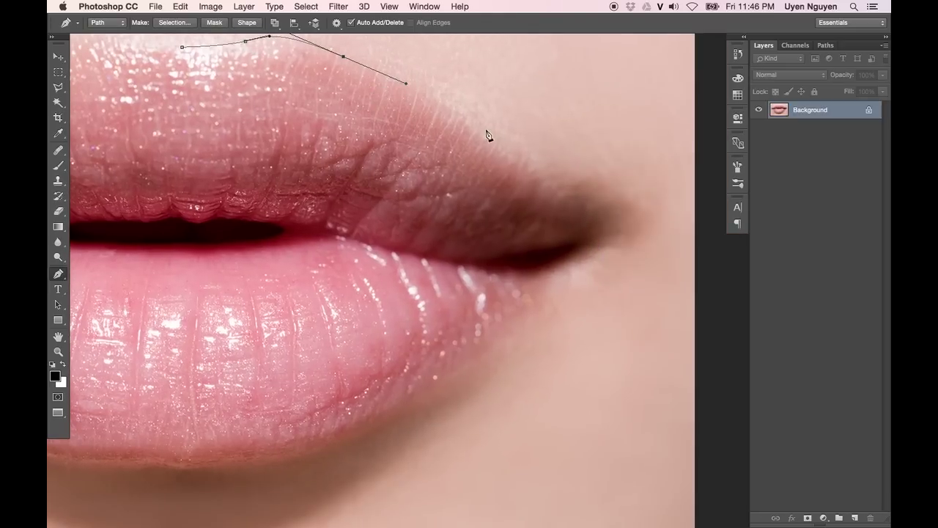
drag(467, 122, 513, 153)
mouse_move(569, 208)
mouse_down()
mouse_move(589, 240)
mouse_move(595, 223)
mouse_up()
drag(571, 263, 532, 303)
Continue the curved path under the lower lip and up to the left lip corner
scroll(527, 240, down, 5)
mouse_move(440, 302)
mouse_down()
mouse_move(352, 356)
mouse_move(327, 346)
mouse_up()
scroll(356, 357, left, 5)
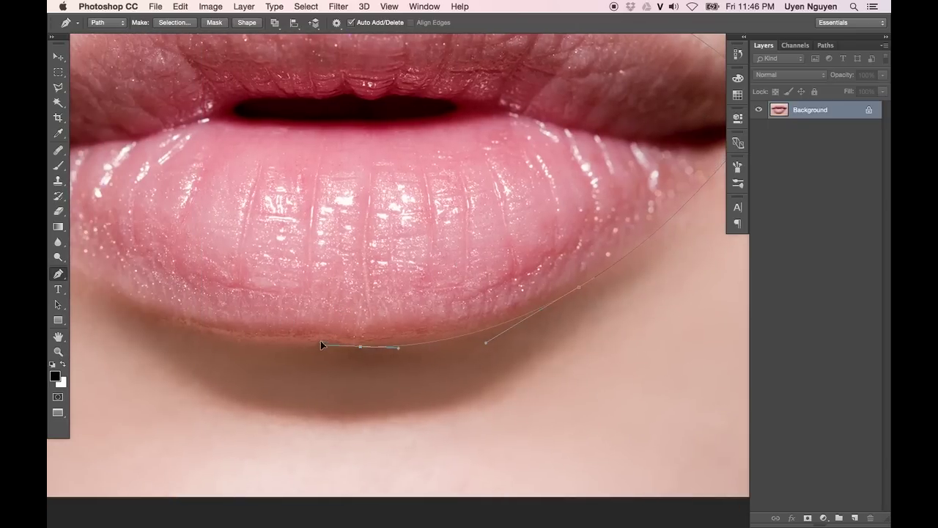
scroll(320, 344, up, 2)
scroll(320, 344, left, 5)
drag(252, 323, 166, 255)
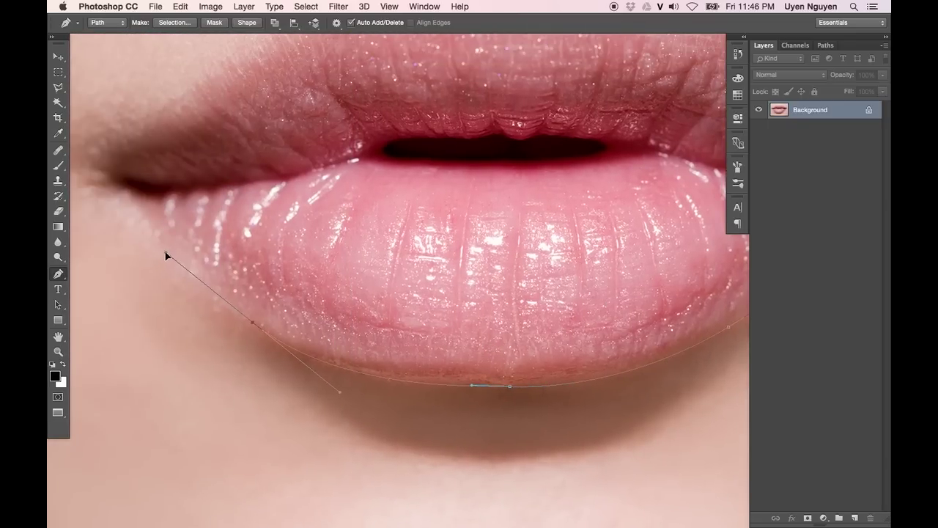
drag(106, 181, 91, 162)
drag(161, 157, 161, 185)
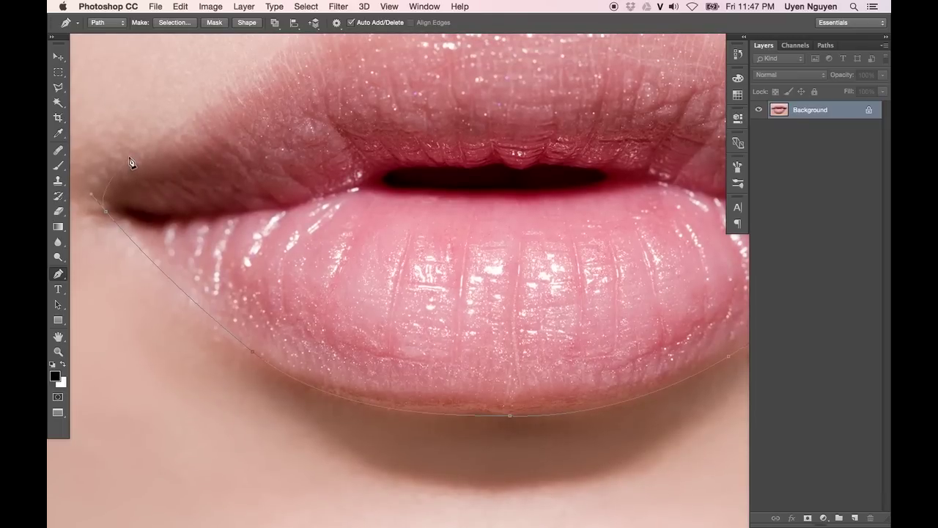
drag(164, 139, 165, 141)
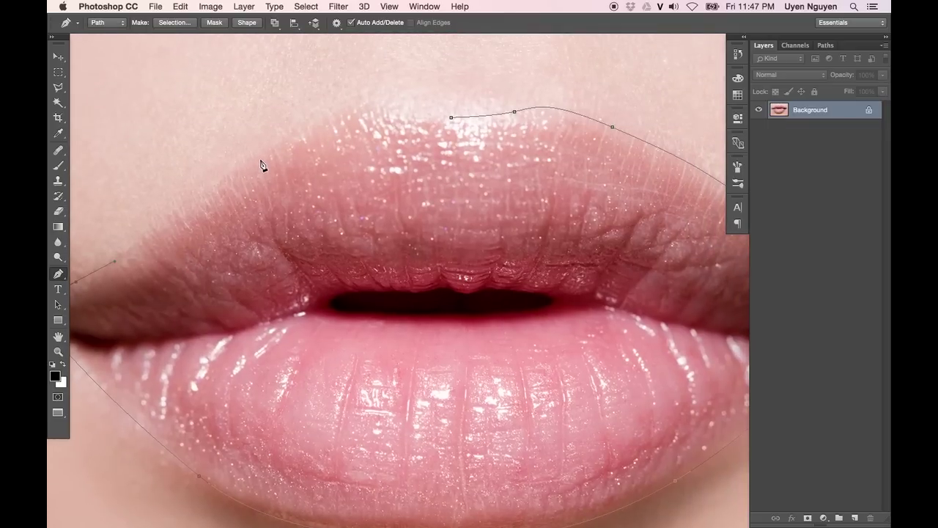
Finish the upper lip's left side and close the path at the first anchor
drag(261, 159, 302, 137)
mouse_move(388, 108)
mouse_down()
mouse_move(418, 126)
mouse_move(452, 125)
mouse_up()
click(449, 117)
key(super+minus)
mouse_move(505, 176)
mouse_down()
mouse_move(475, 134)
mouse_move(431, 108)
mouse_up()
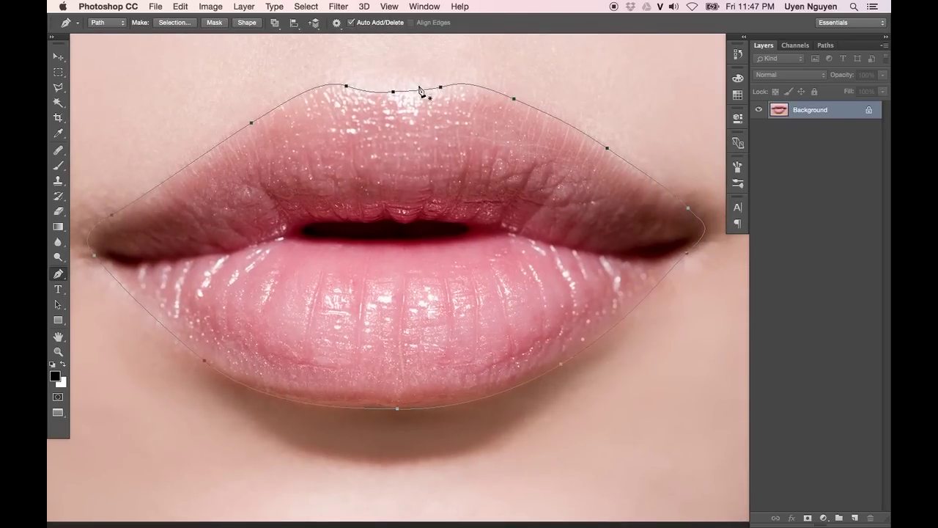
Turn the lip path into a selection with 0 px feather
right_click(429, 130)
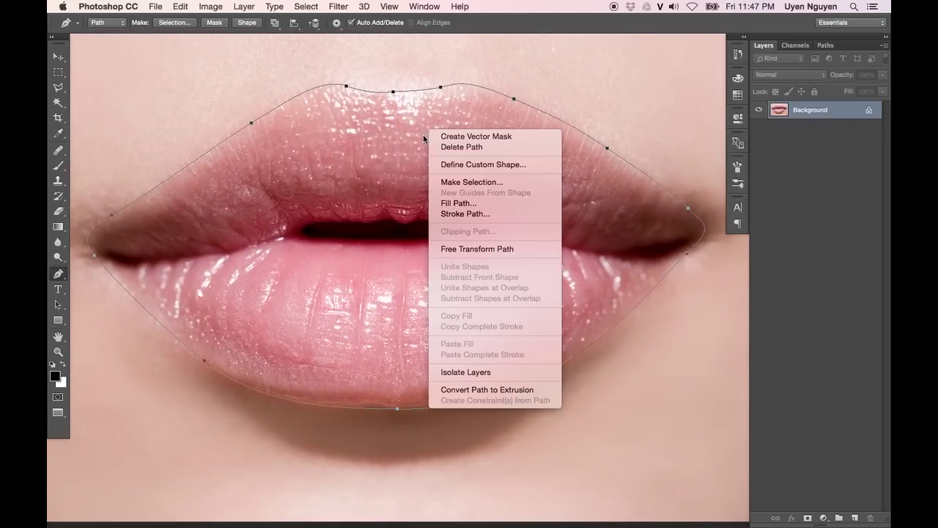
click(491, 183)
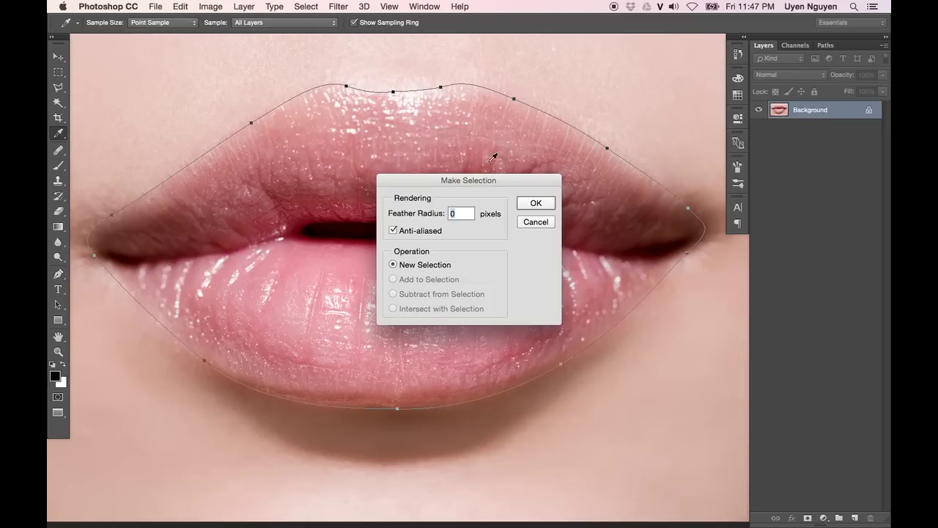
drag(460, 185, 445, 184)
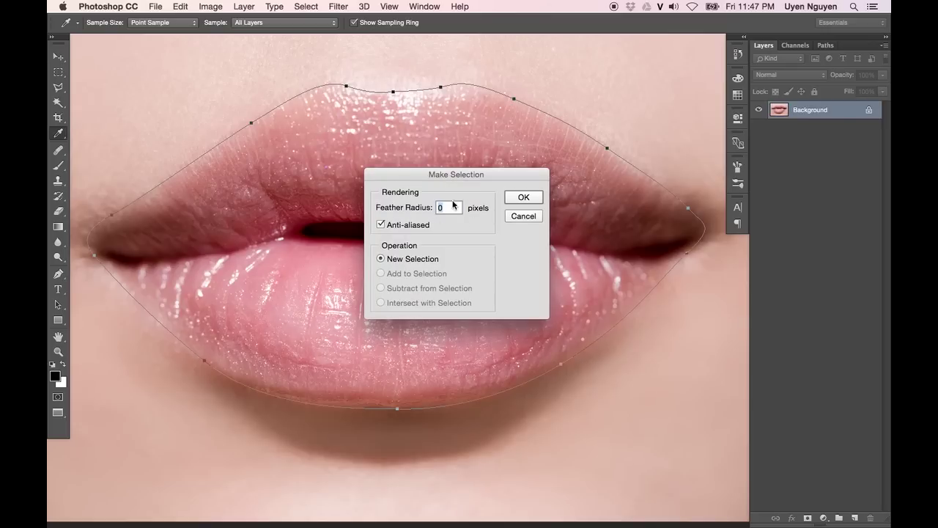
click(532, 198)
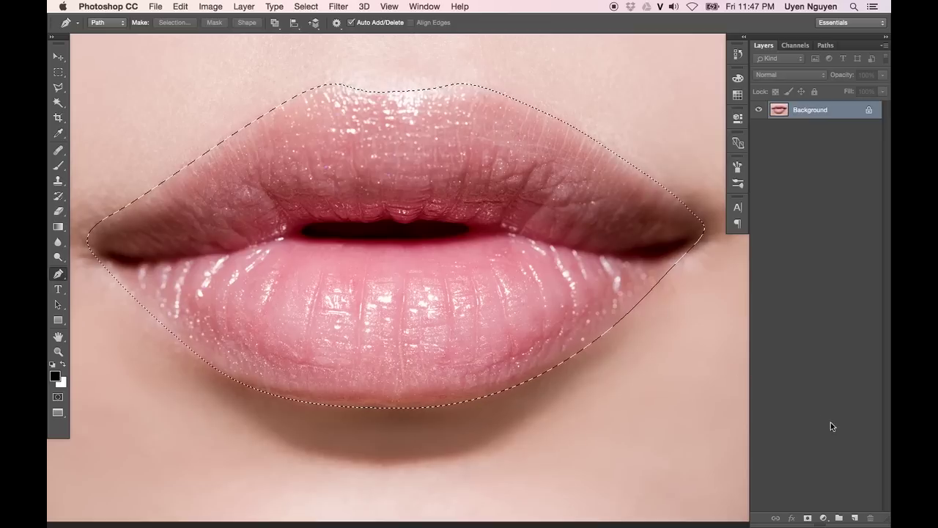
Fill the lip selection with grey #717171 on a new Layer 1, then deselect
click(855, 519)
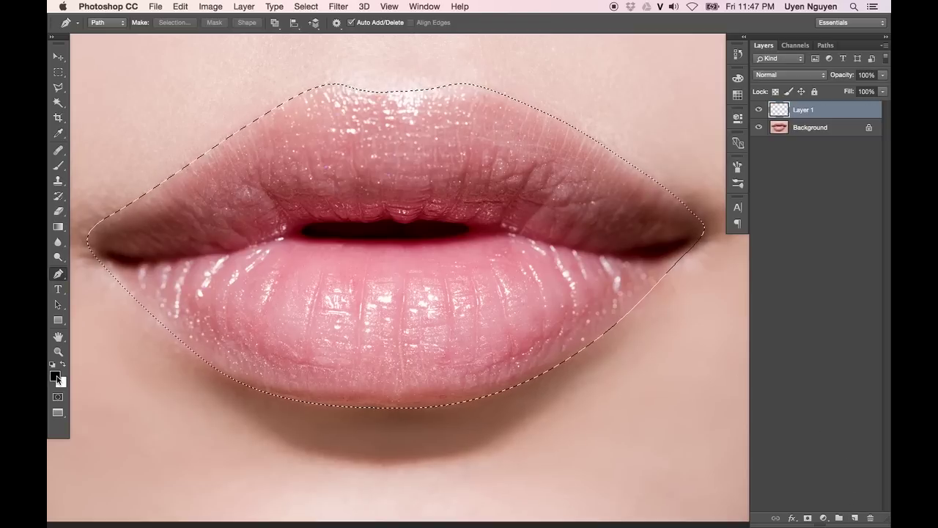
click(54, 376)
drag(336, 236, 305, 236)
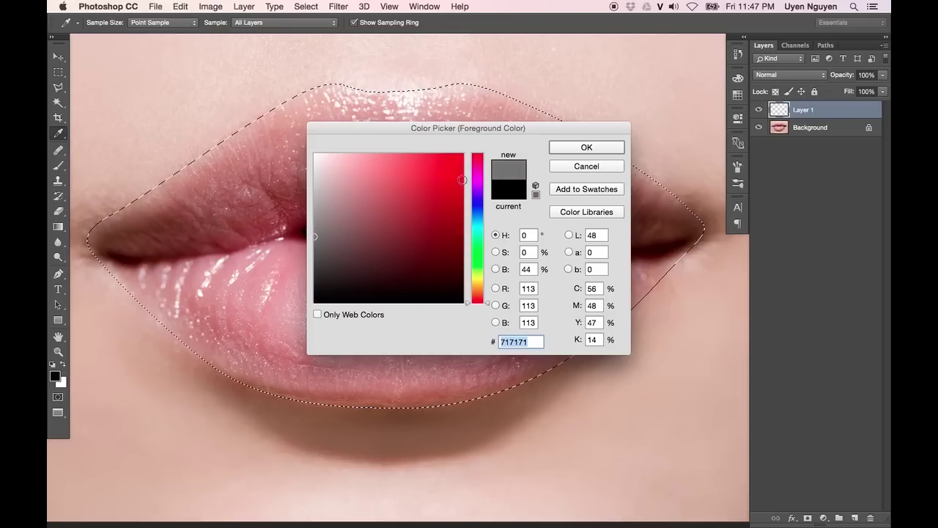
click(608, 147)
key(p)
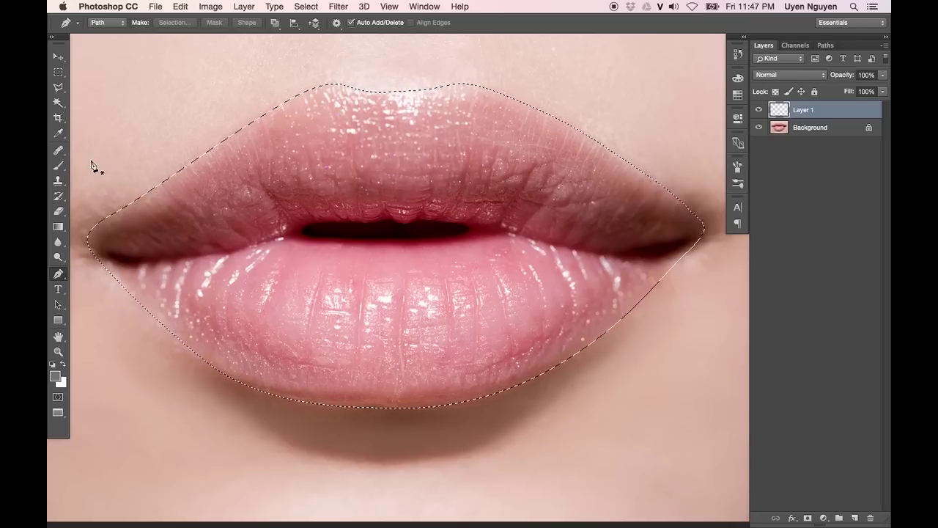
key(alt+BackSpace)
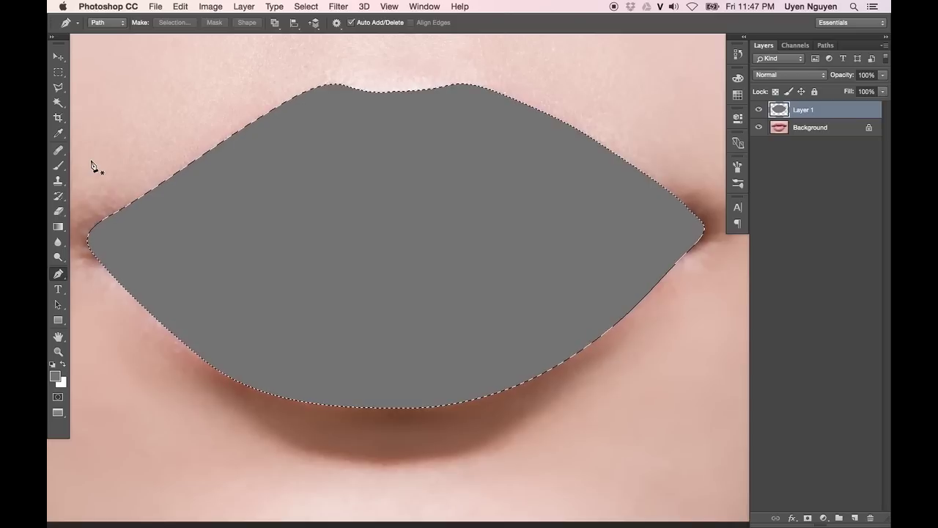
key(ctrl+d)
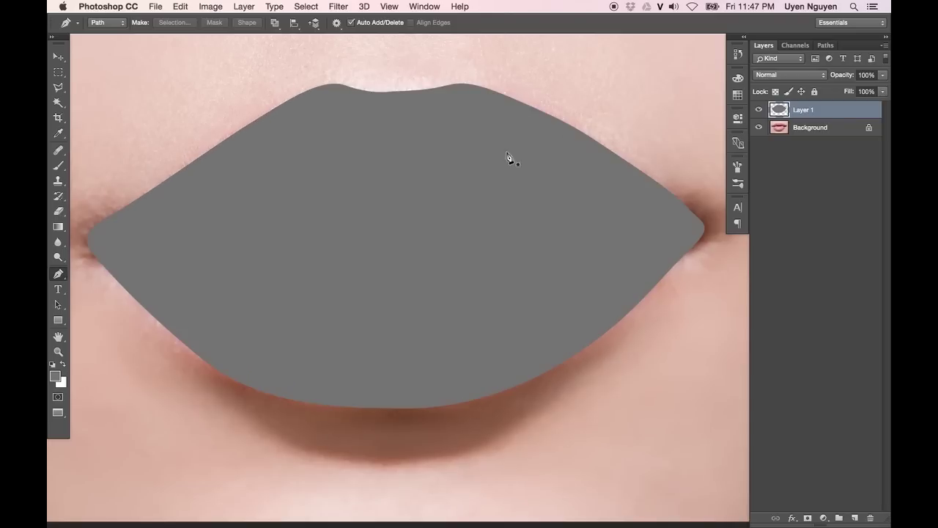
Hide Layer 1 and Magic Wand-select the dark mouth opening on the Background photo
click(760, 110)
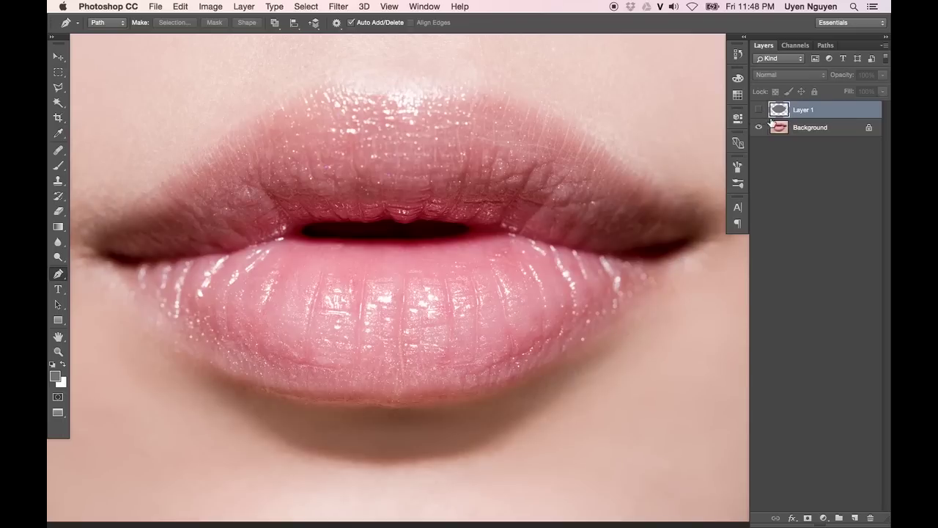
click(424, 228)
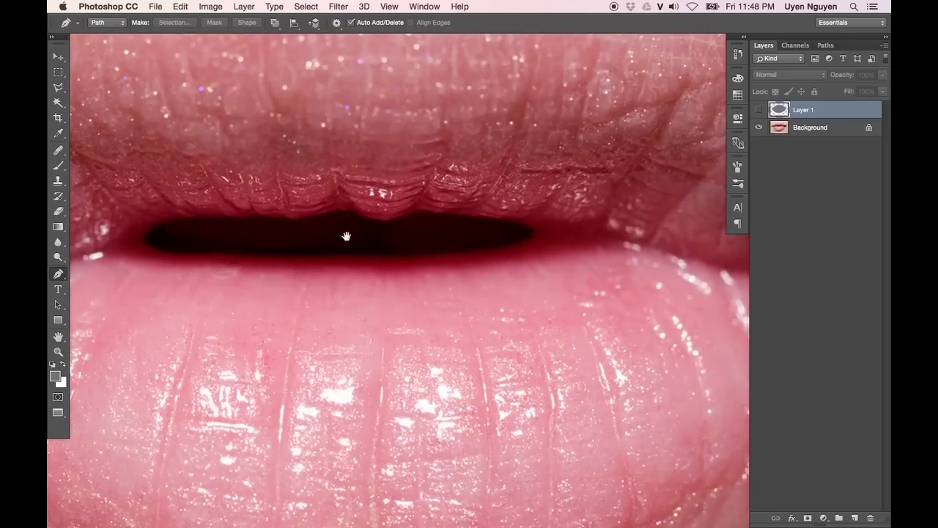
drag(346, 235, 393, 251)
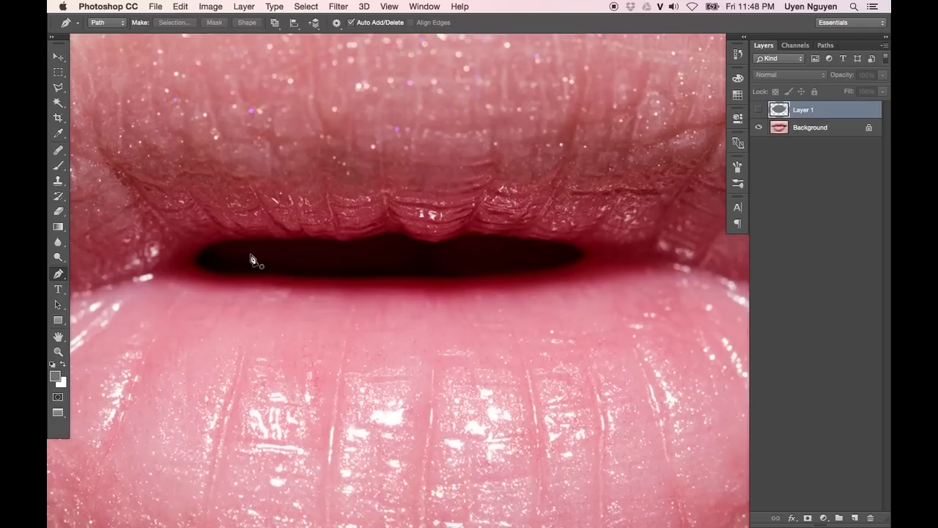
click(58, 103)
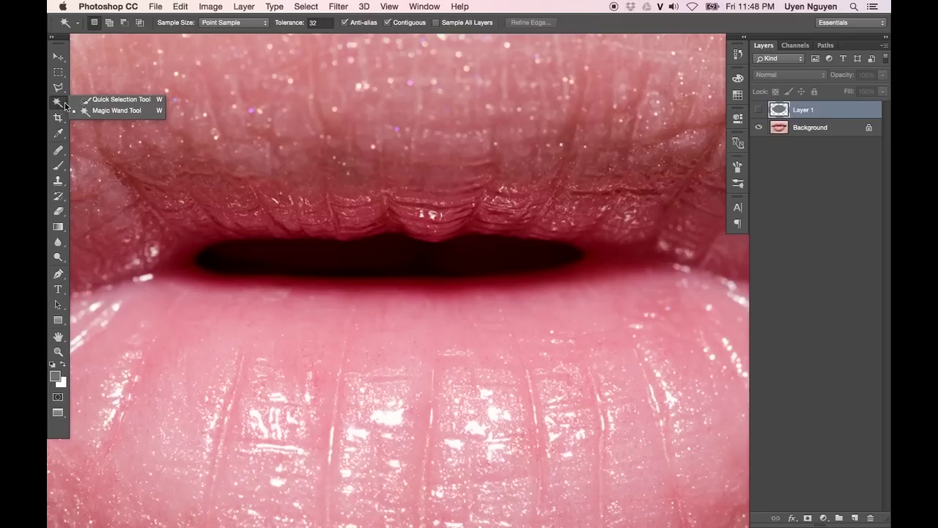
click(397, 250)
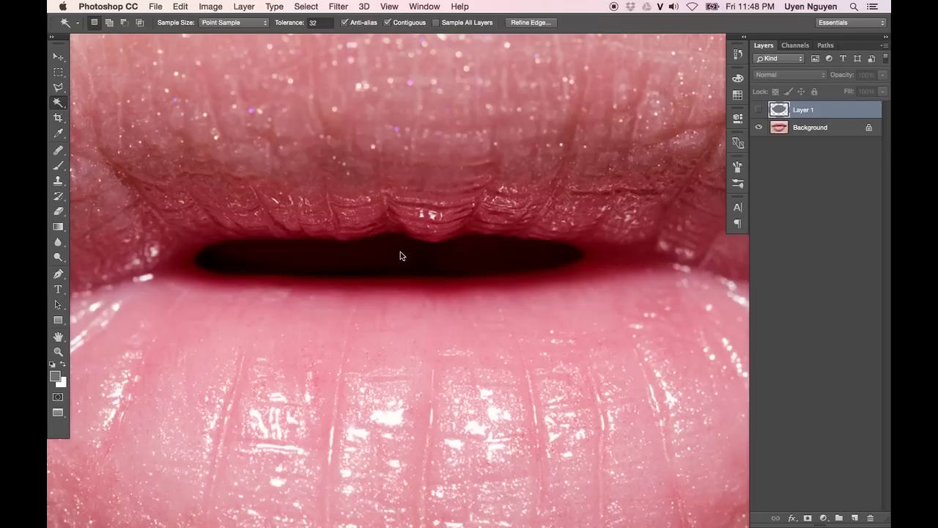
click(816, 131)
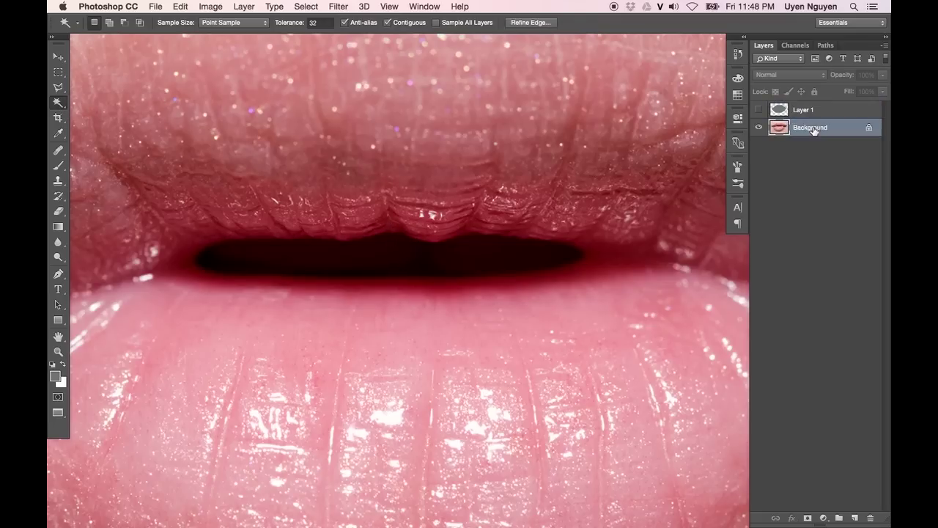
key(ctrl+d)
click(372, 252)
Show Layer 1 again, delete the mouth opening from it, and deselect
key(super+minus)
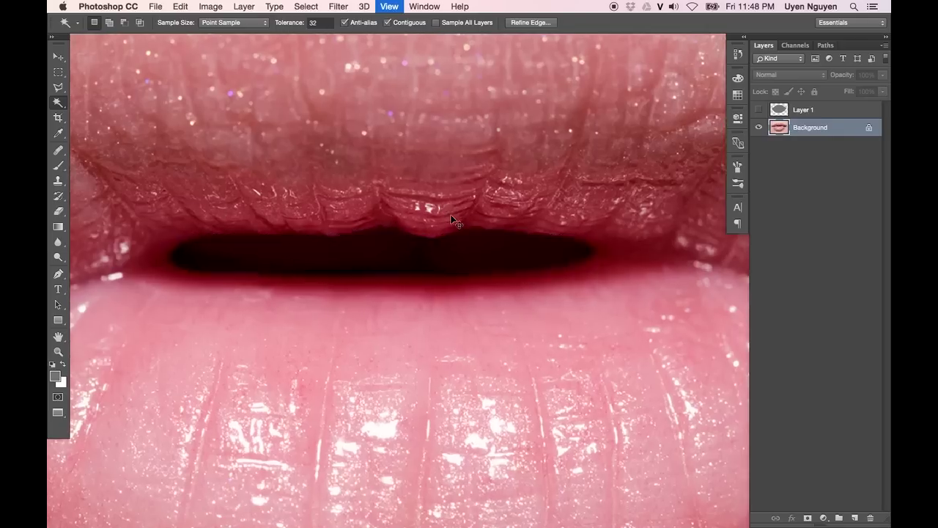
key(super+minus)
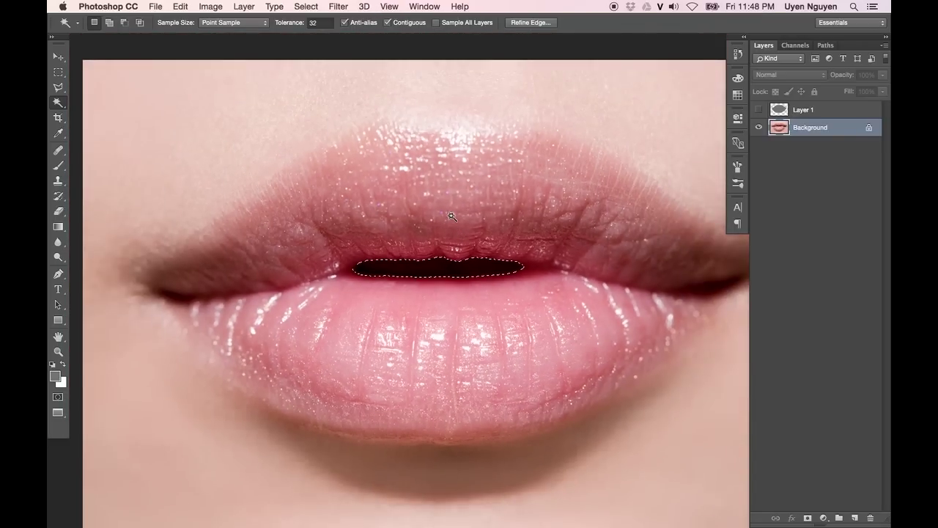
click(759, 109)
click(775, 107)
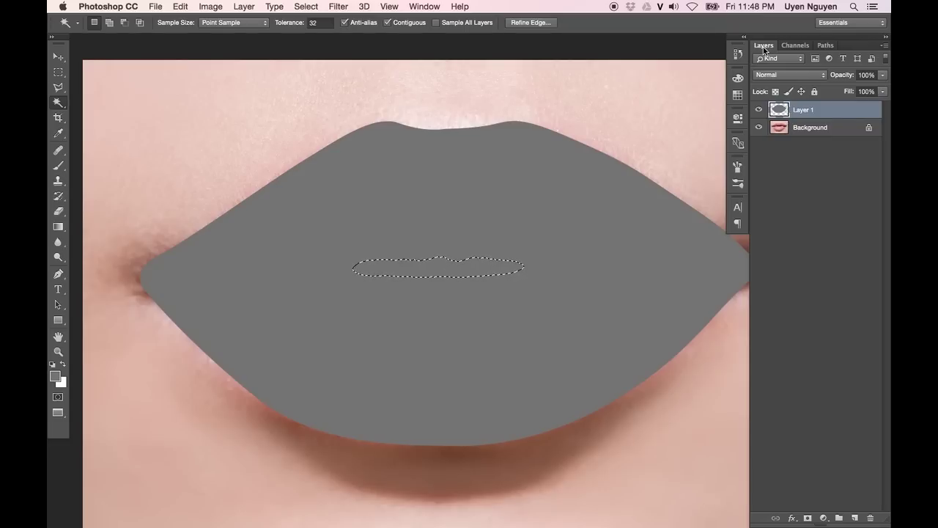
key(BackSpace)
key(cmd+d)
mouse_move(484, 159)
mouse_down()
mouse_move(452, 152)
mouse_move(443, 137)
mouse_up()
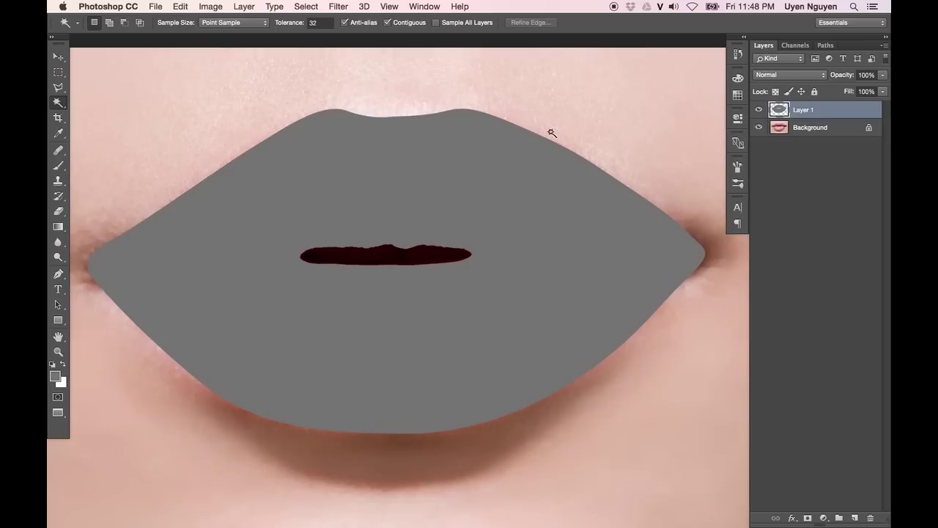
Rename Layer 1 to 'moi' and set its blend mode to Soft Light
double_click(805, 110)
text(moi)
key(Return)
click(772, 75)
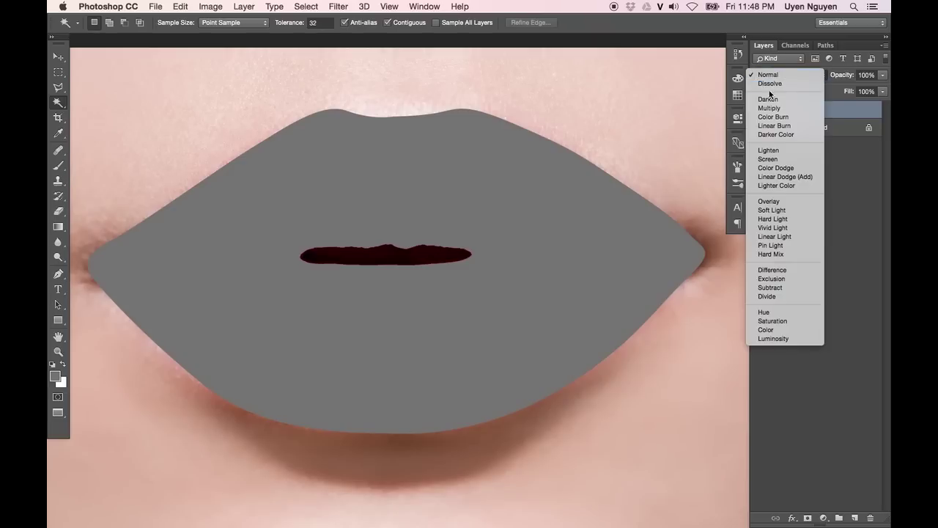
click(781, 211)
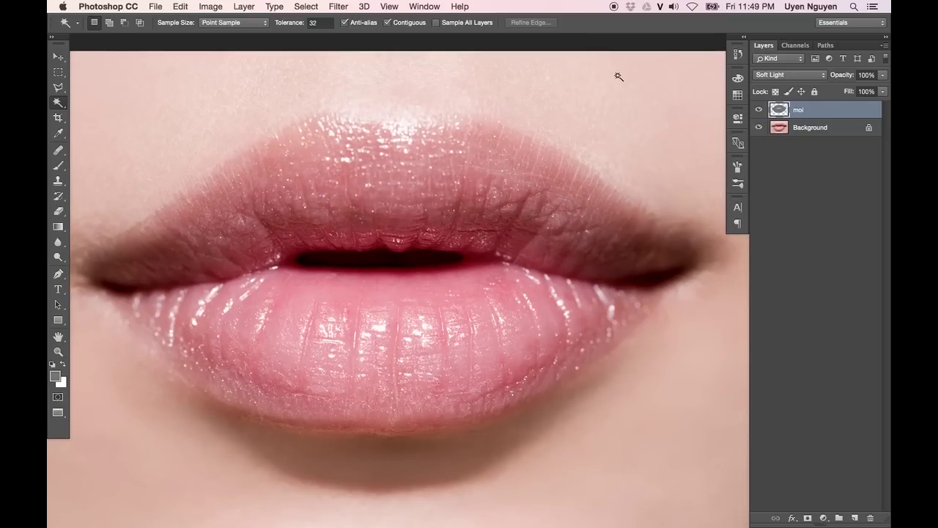
Toggle the moi layer's visibility to compare, leaving it visible
click(759, 109)
click(759, 110)
click(759, 110)
click(759, 110)
click(759, 110)
click(759, 111)
click(759, 110)
click(759, 111)
click(759, 111)
click(759, 110)
Add a Hue/Saturation adjustment layer clipped to moi, toggling it to compare
click(823, 518)
click(856, 401)
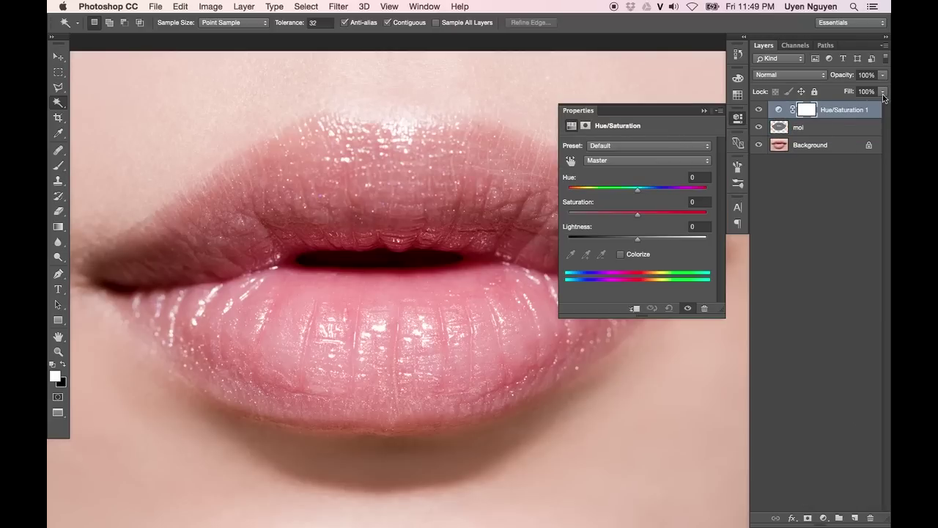
right_click(840, 111)
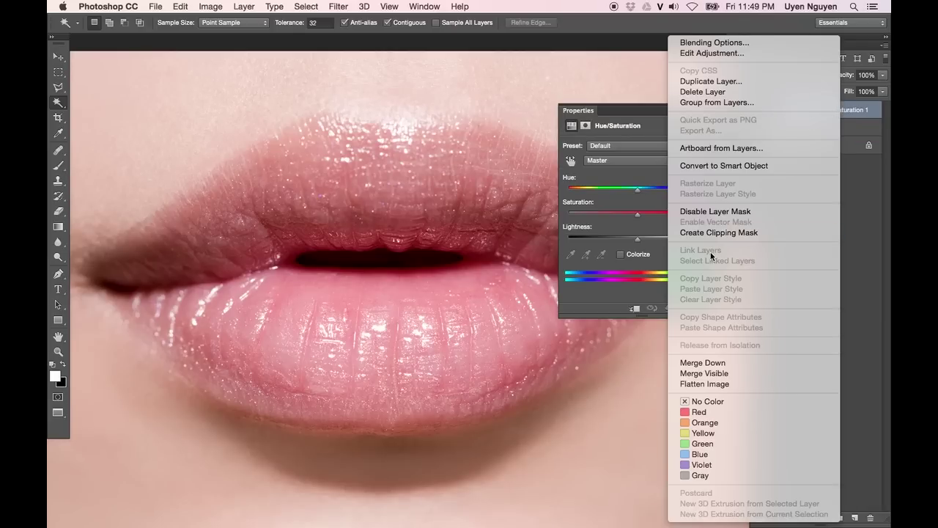
click(755, 233)
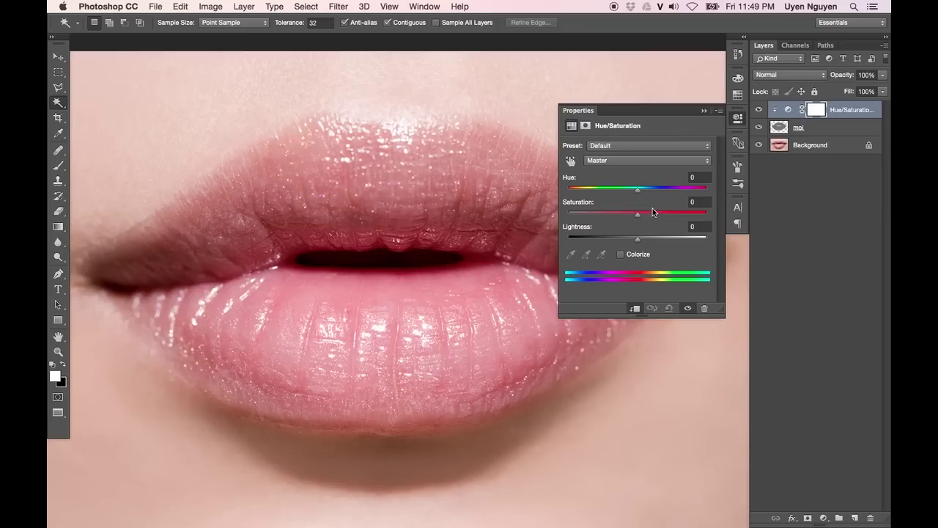
click(759, 129)
click(759, 128)
Colorize the lips at Hue 289, Saturation 55, Lightness -29 for a magenta-purple tint
click(620, 257)
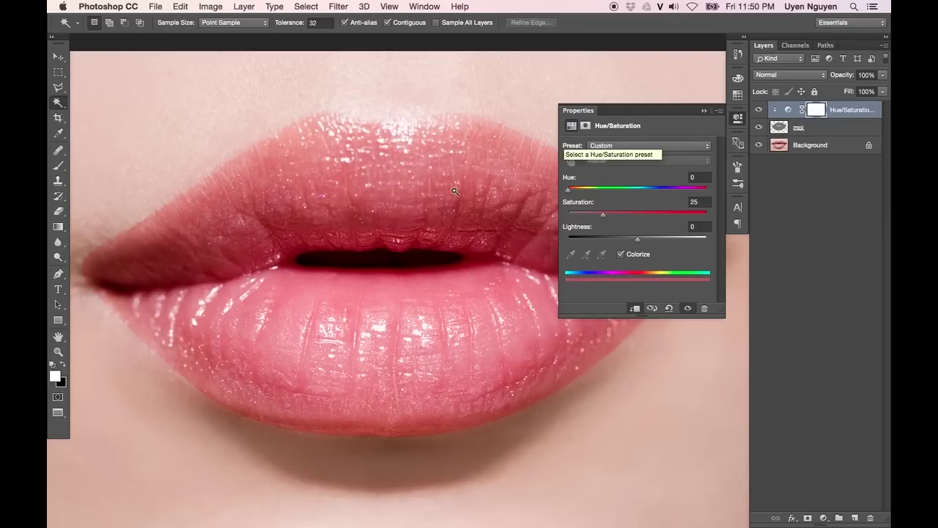
drag(463, 176, 416, 171)
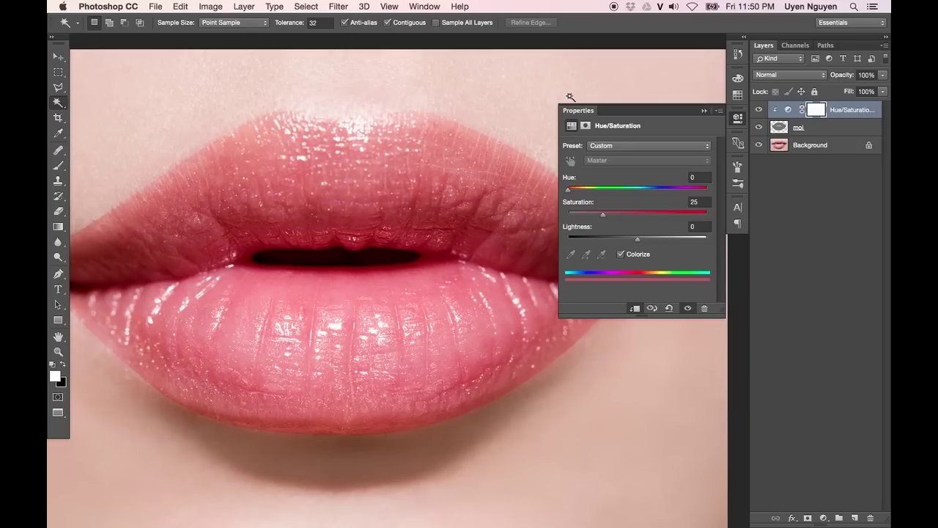
key(ctrl+minus)
drag(480, 181, 287, 161)
drag(602, 215, 634, 217)
drag(570, 190, 664, 191)
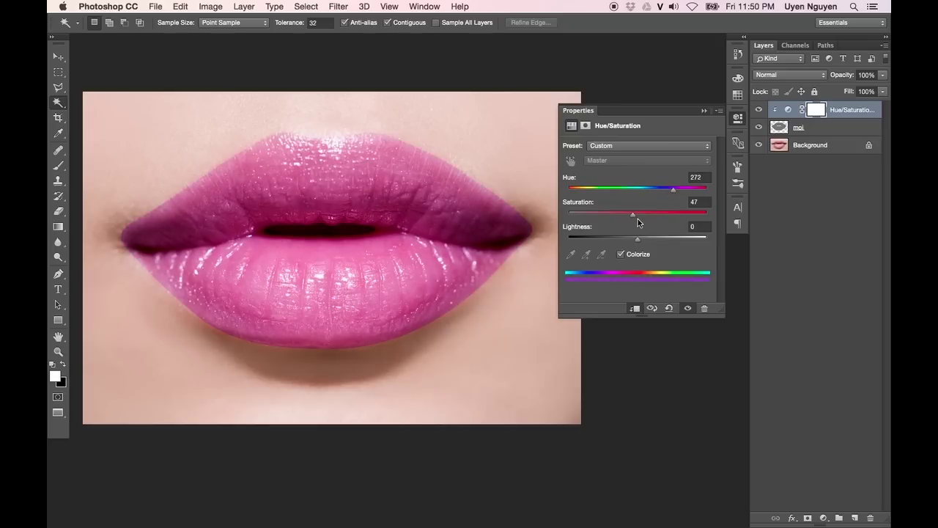
mouse_move(650, 218)
mouse_down()
mouse_move(609, 211)
mouse_move(640, 214)
mouse_up()
mouse_move(639, 243)
mouse_down()
mouse_move(674, 241)
mouse_move(616, 240)
mouse_up()
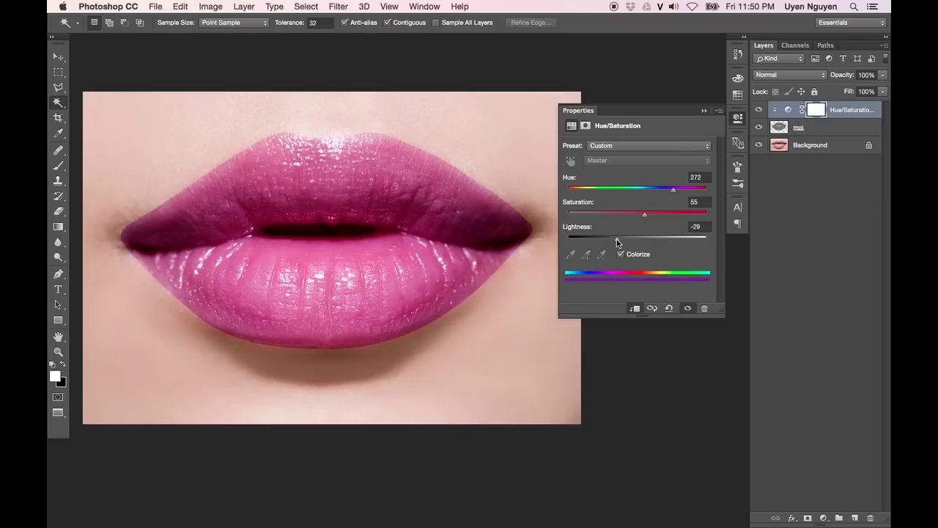
drag(673, 190, 675, 191)
mouse_move(677, 191)
mouse_down()
mouse_move(576, 192)
mouse_move(670, 192)
mouse_up()
click(693, 99)
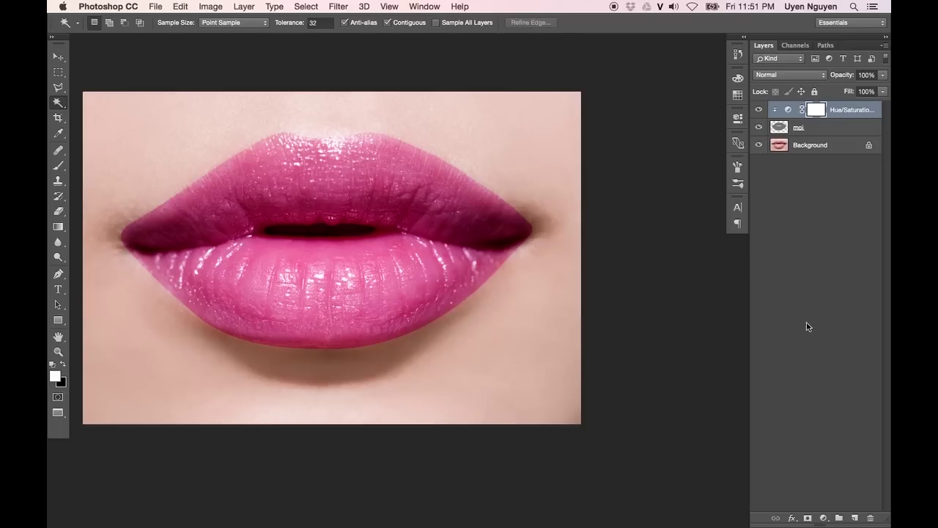
Add a default Gradient Fill layer and clip it to the lips
click(824, 518)
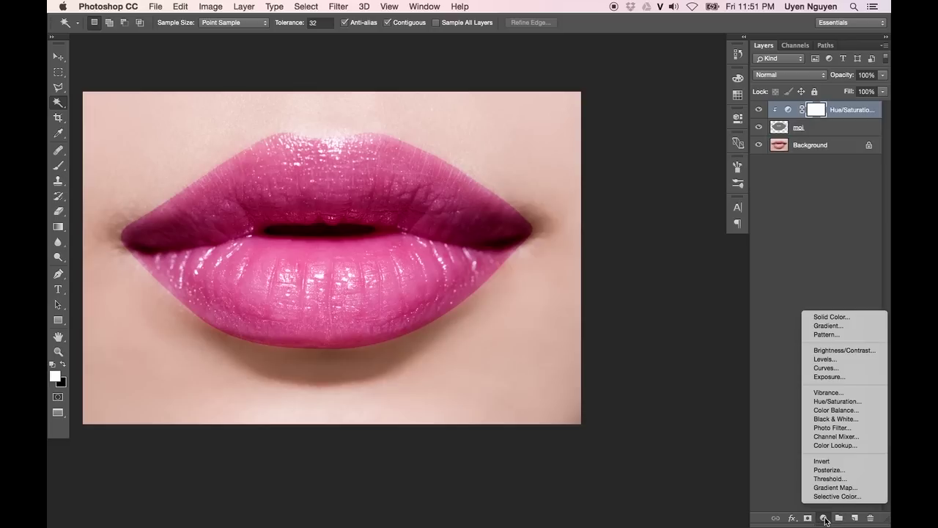
click(833, 327)
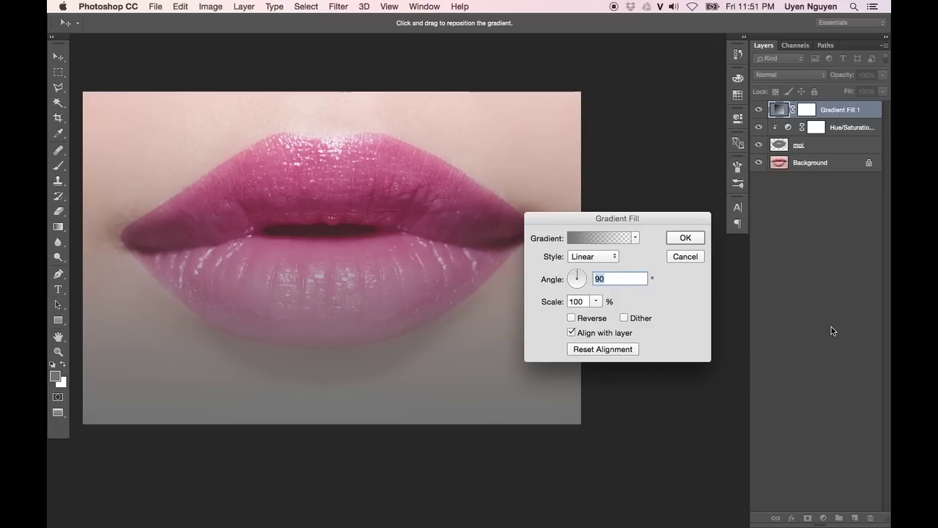
drag(645, 219, 638, 212)
click(675, 231)
drag(807, 111, 798, 112)
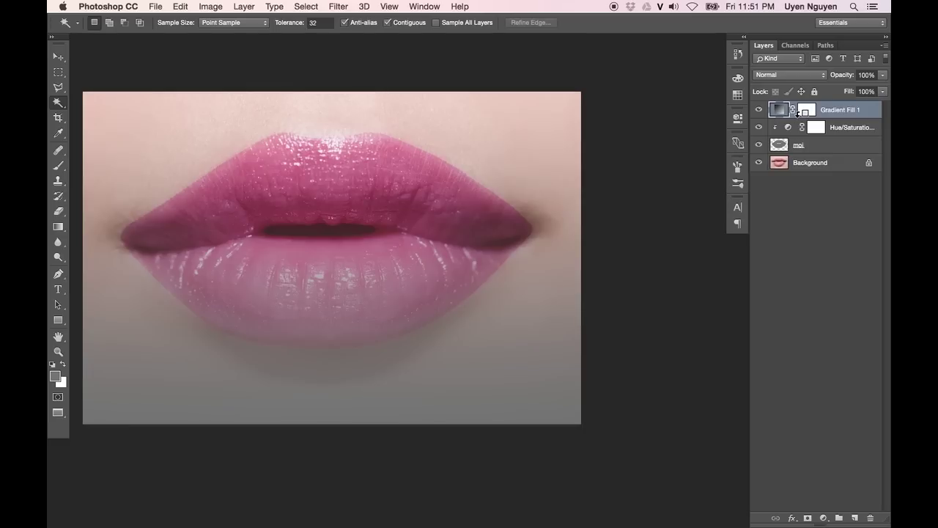
alt+click(798, 113)
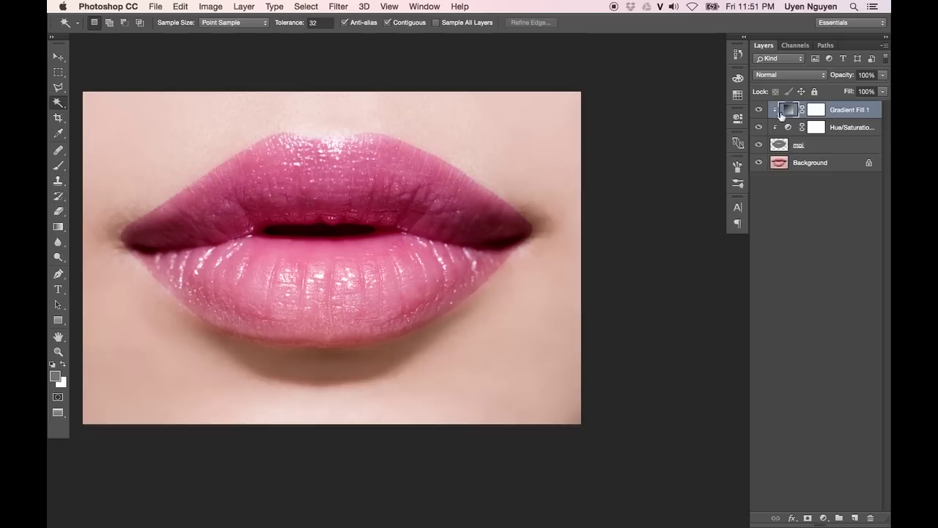
Toggle the Gradient Fill 1 layer to compare, leaving it hidden
click(760, 110)
click(759, 110)
click(759, 110)
click(759, 110)
click(760, 110)
click(759, 110)
click(760, 112)
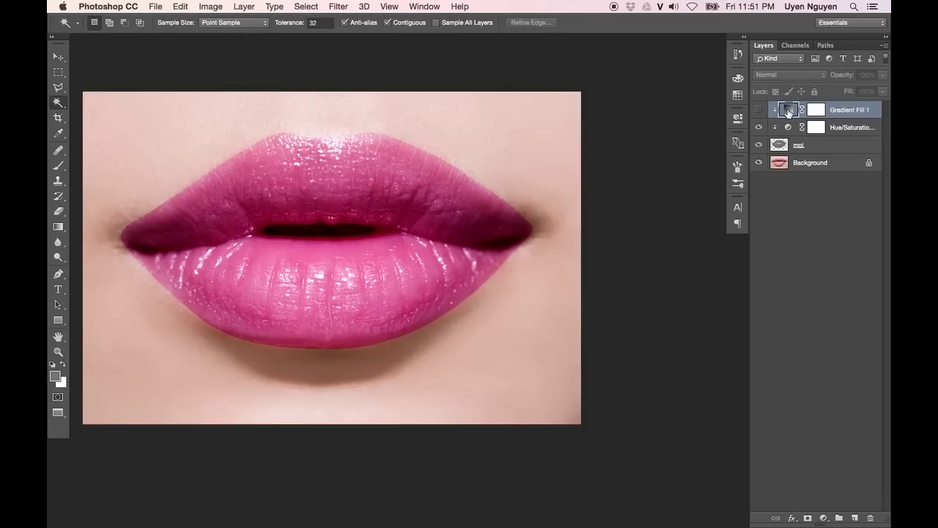
Set Gradient Fill 1 to the violet-to-orange preset at 0°, positioned across the lips
click(759, 110)
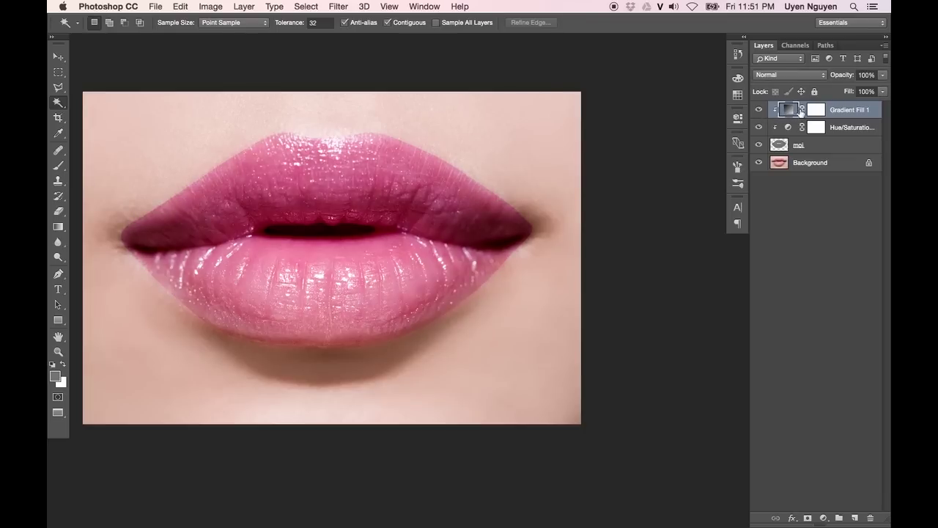
double_click(788, 110)
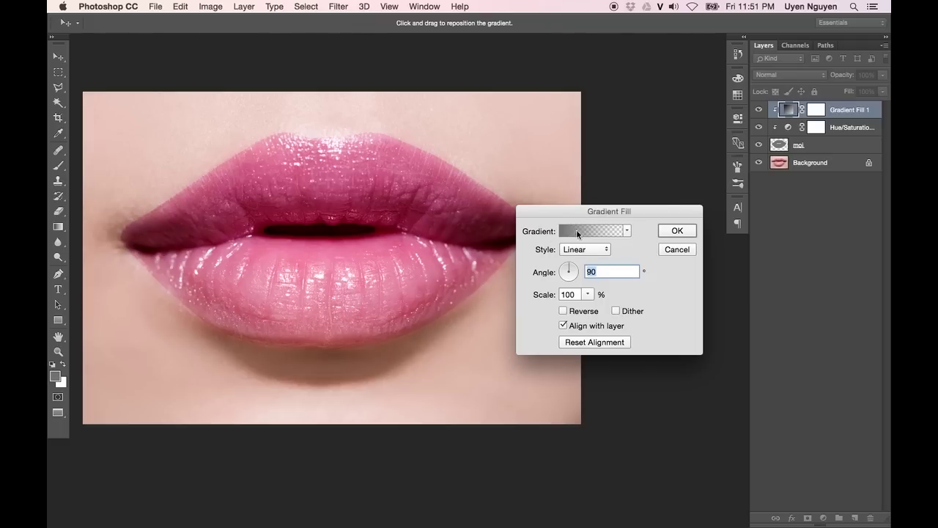
click(628, 231)
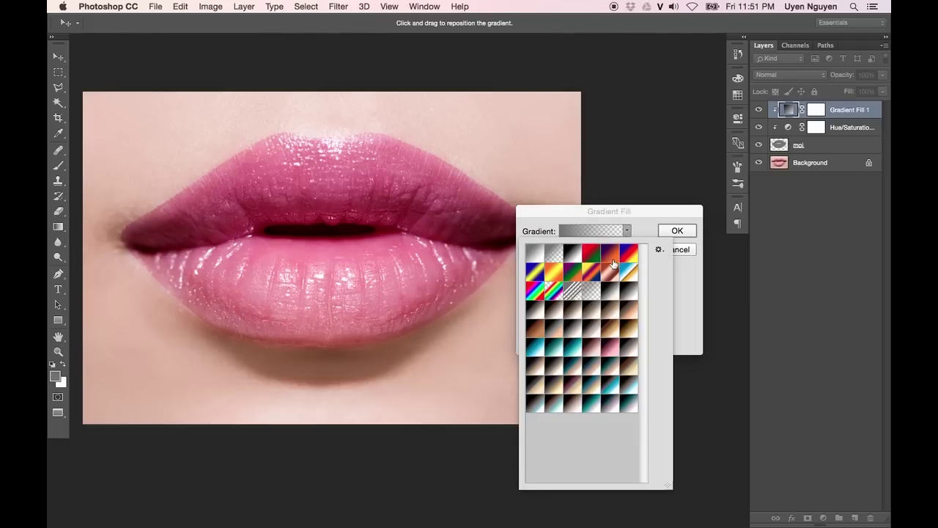
click(617, 248)
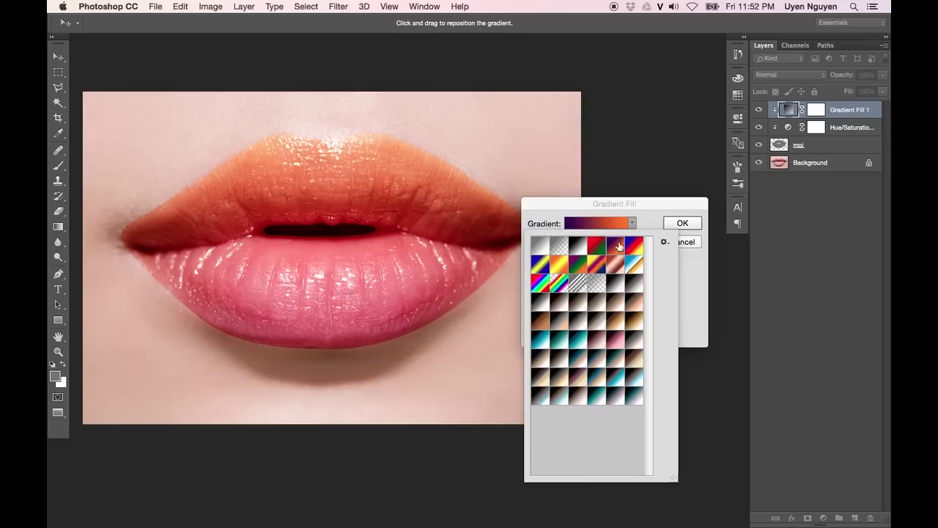
double_click(618, 248)
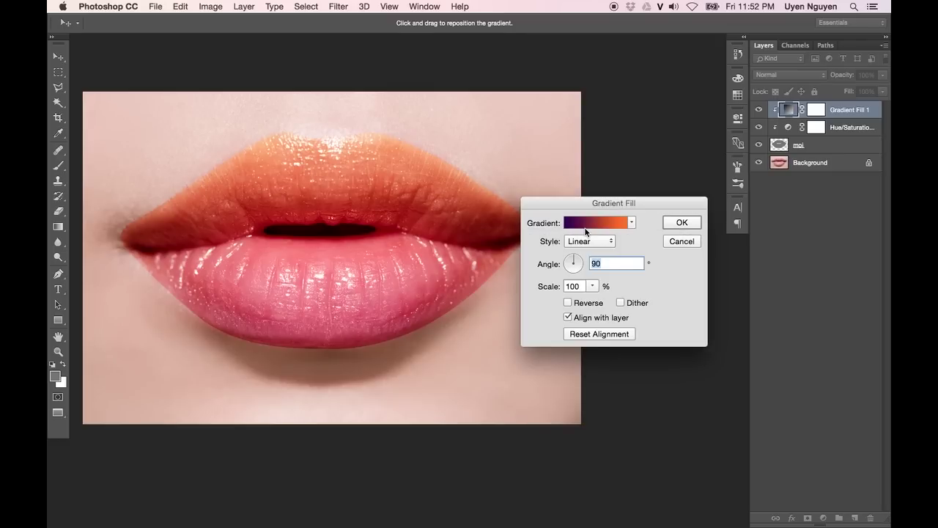
text(0)
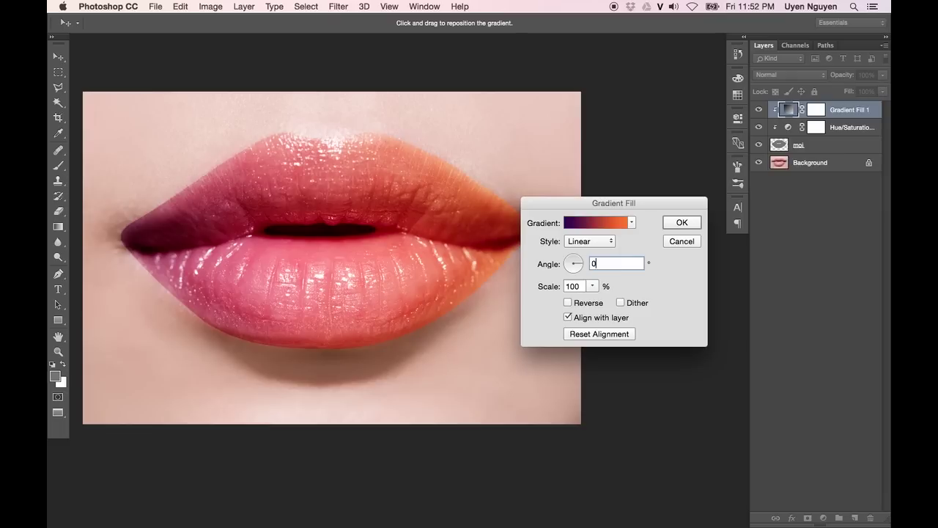
drag(623, 203, 682, 150)
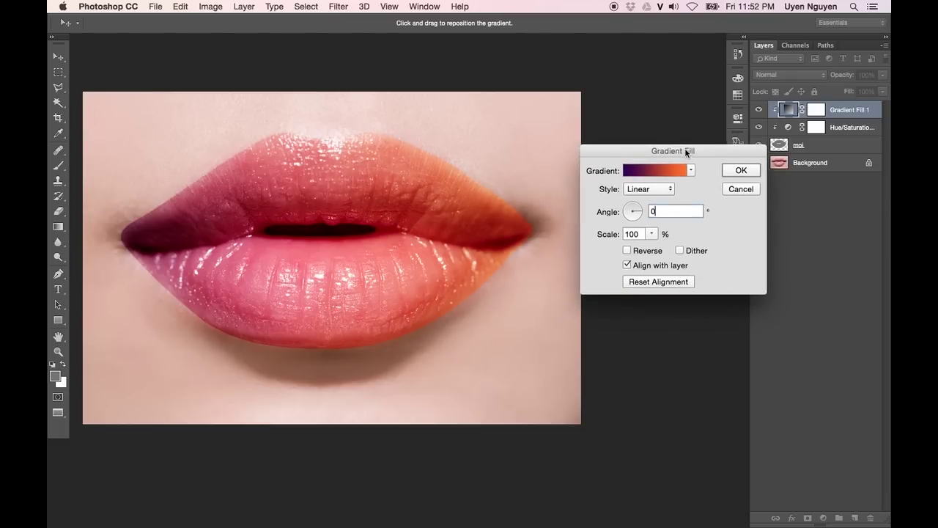
mouse_move(285, 214)
mouse_down()
mouse_move(328, 199)
mouse_move(377, 210)
mouse_move(299, 197)
mouse_up()
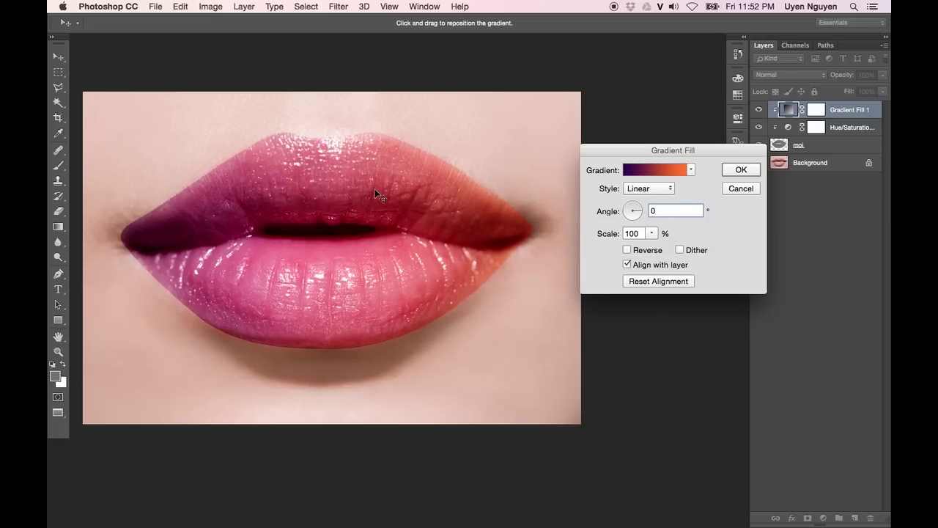
mouse_move(498, 184)
mouse_down()
mouse_move(262, 168)
mouse_move(488, 181)
mouse_move(366, 179)
mouse_up()
Confirm the gradient fill and add a Levels adjustment layer clipped to the lips
click(740, 170)
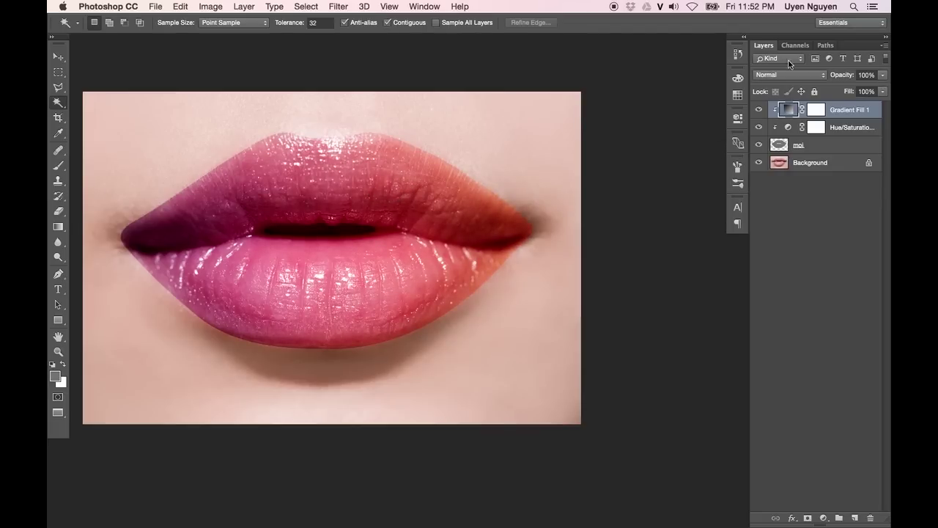
click(758, 110)
click(758, 110)
click(824, 518)
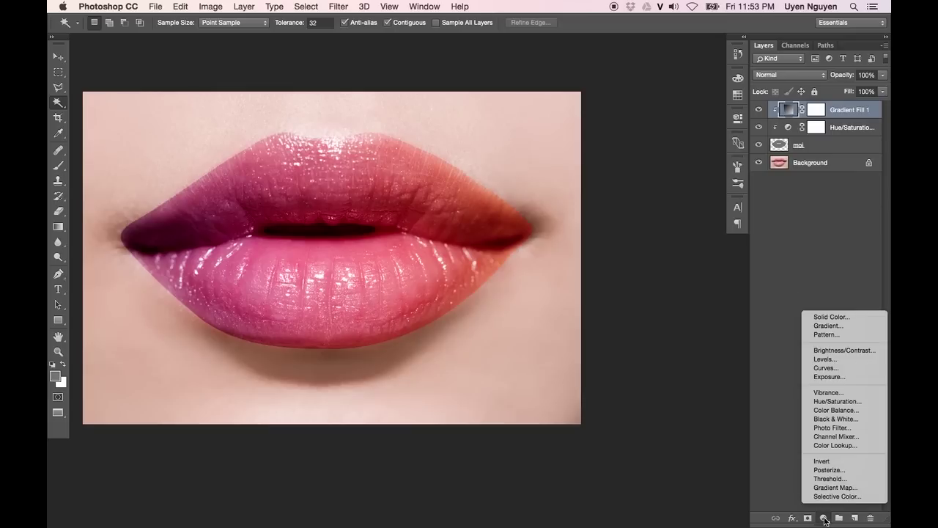
click(832, 359)
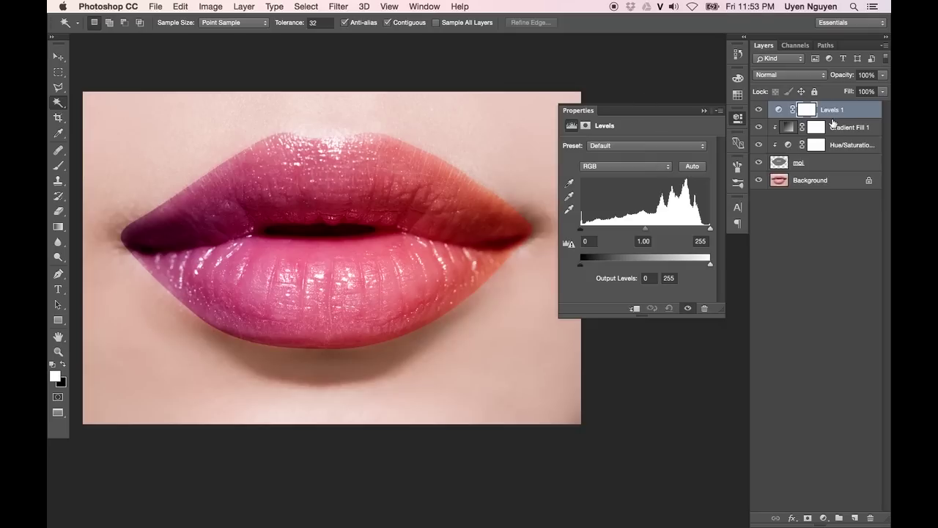
alt+click(833, 118)
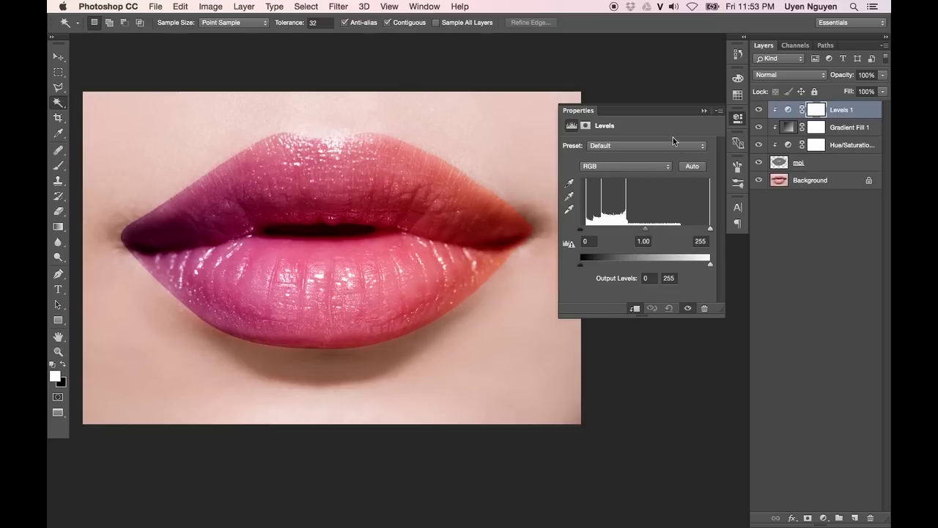
Set Levels inputs to about 38 black and 230 white to deepen lip contrast
mouse_move(710, 229)
mouse_down()
mouse_move(682, 229)
mouse_move(697, 230)
mouse_up()
drag(580, 229, 596, 232)
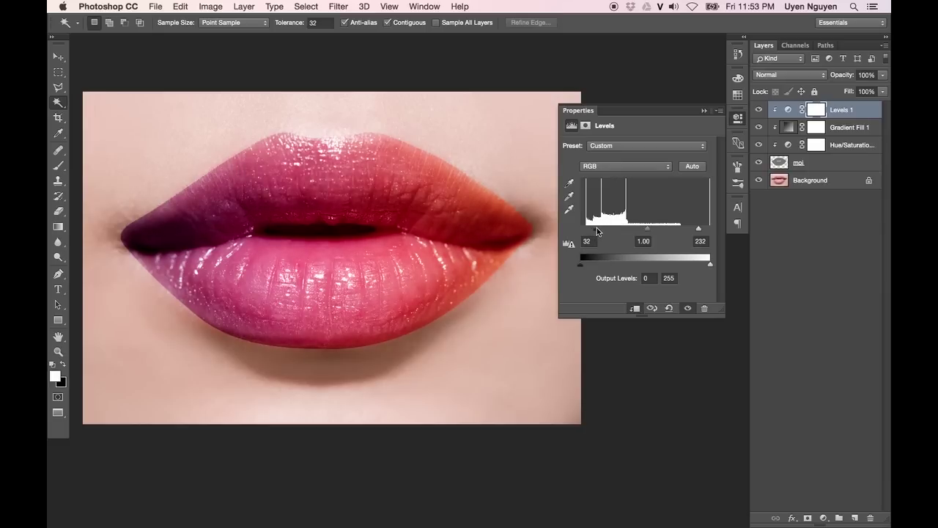
drag(700, 230, 697, 230)
click(704, 110)
Toggle Levels 1 on and off to compare, leaving it visible
click(758, 110)
click(759, 110)
click(758, 110)
click(759, 110)
click(759, 110)
click(758, 110)
click(758, 110)
click(758, 111)
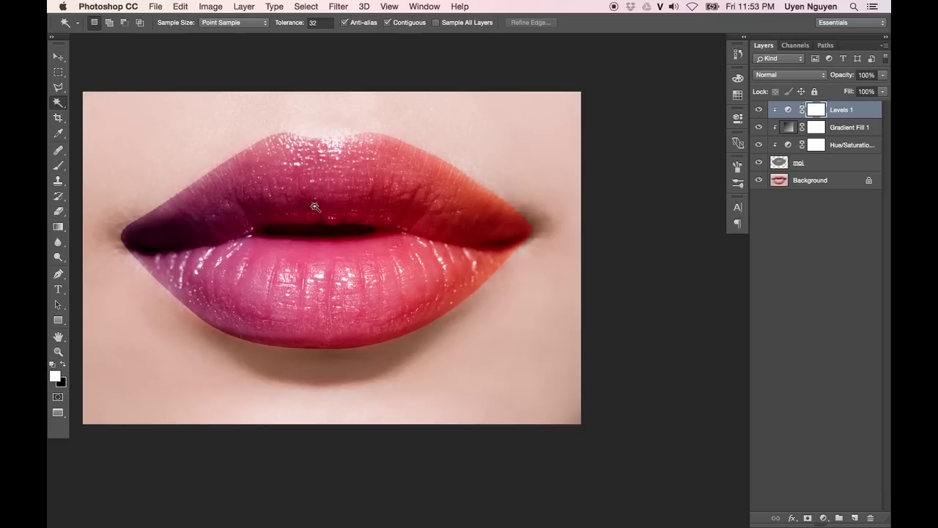
scroll(143, 251, up, 3)
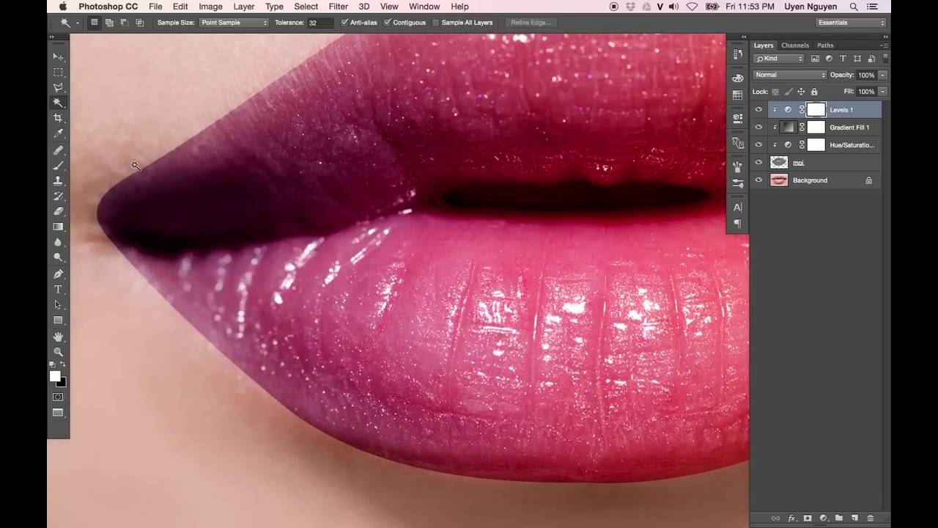
scroll(216, 246, up, 2)
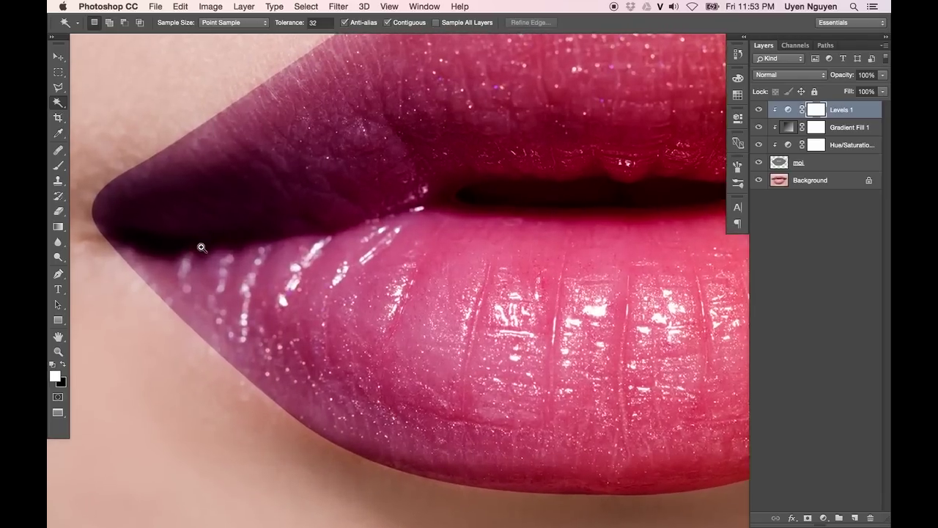
scroll(216, 246, down, 5)
scroll(169, 252, down, 1)
scroll(169, 252, up, 1)
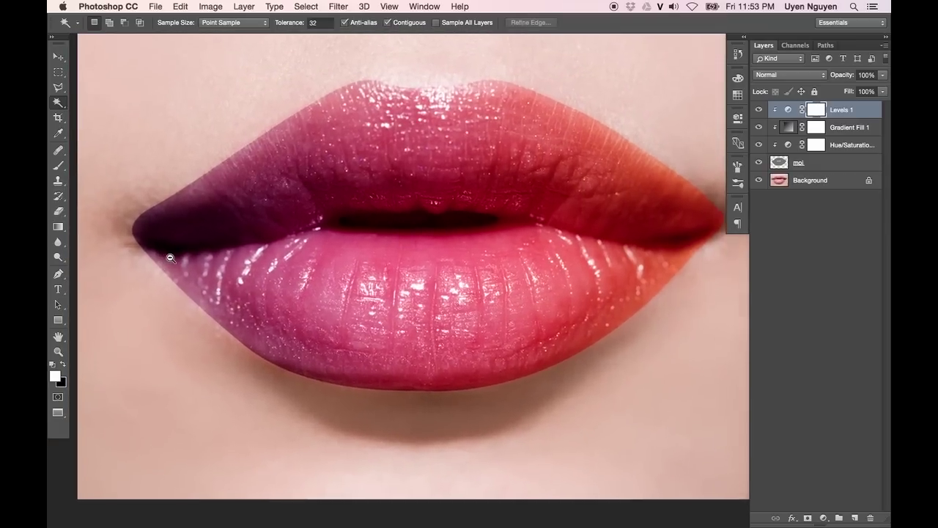
scroll(361, 174, up, 1)
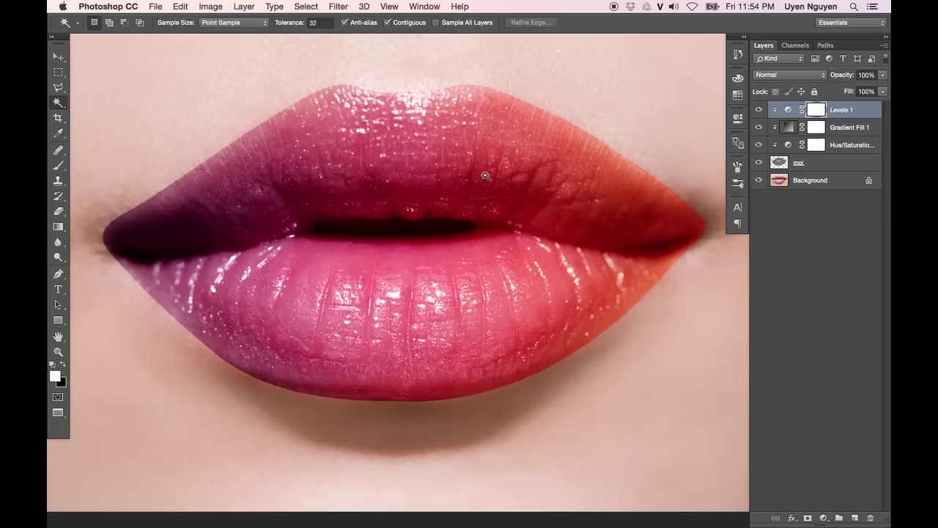
Select the moi layer and start a Gaussian Blur, zooming the preview out to see the lip edge
click(833, 168)
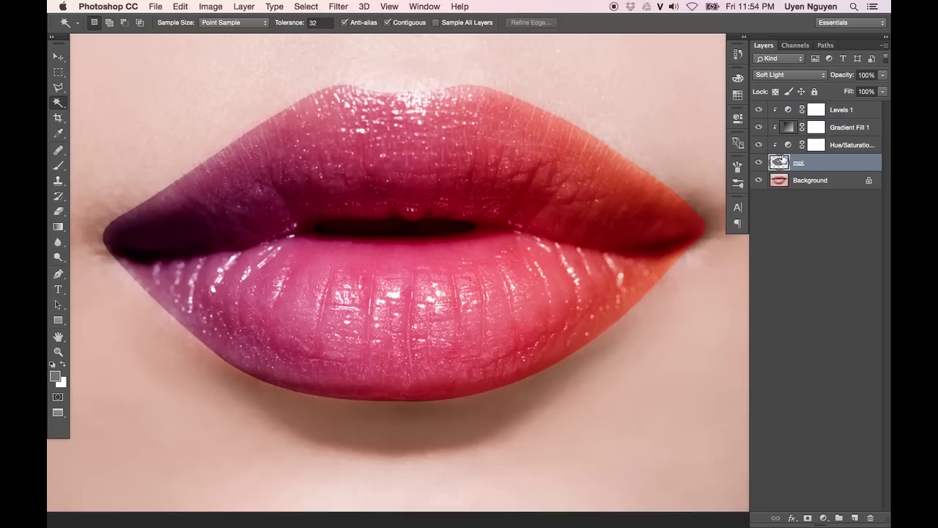
click(759, 165)
click(758, 163)
click(339, 7)
mouse_move(344, 146)
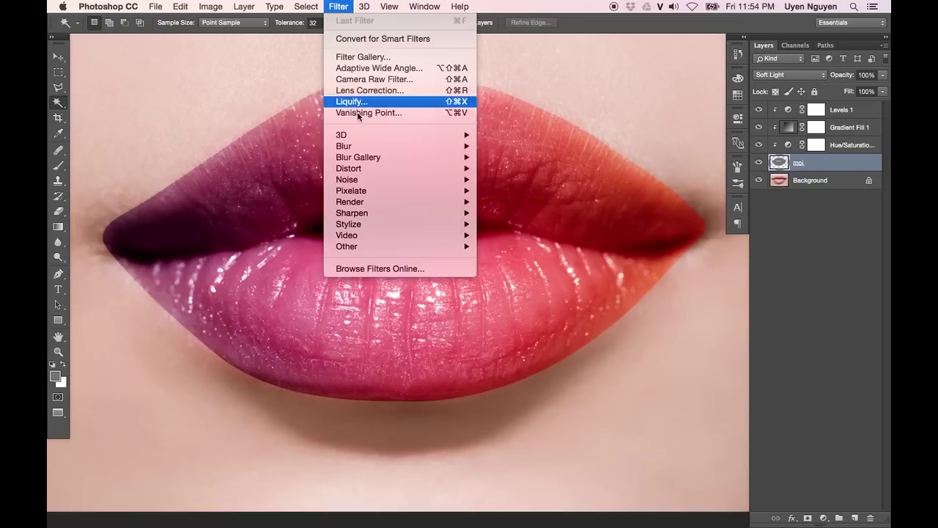
click(526, 190)
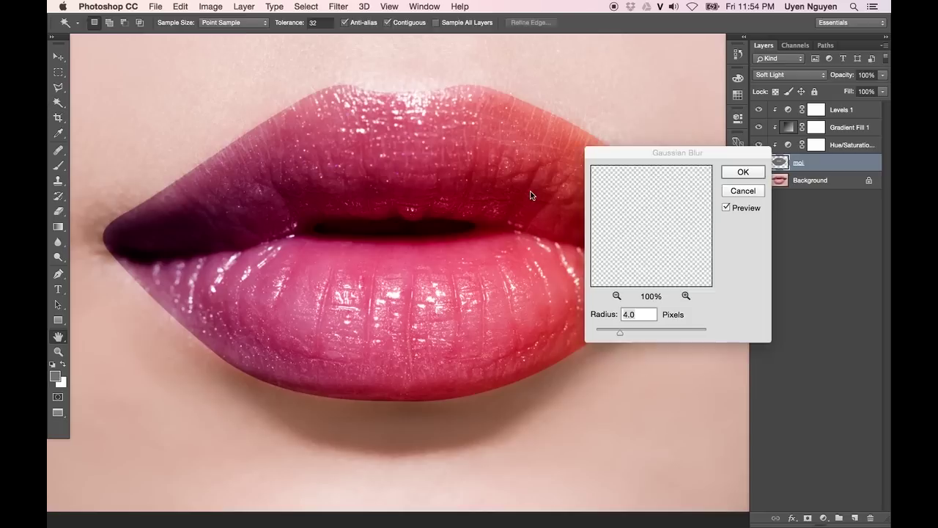
drag(666, 148, 715, 171)
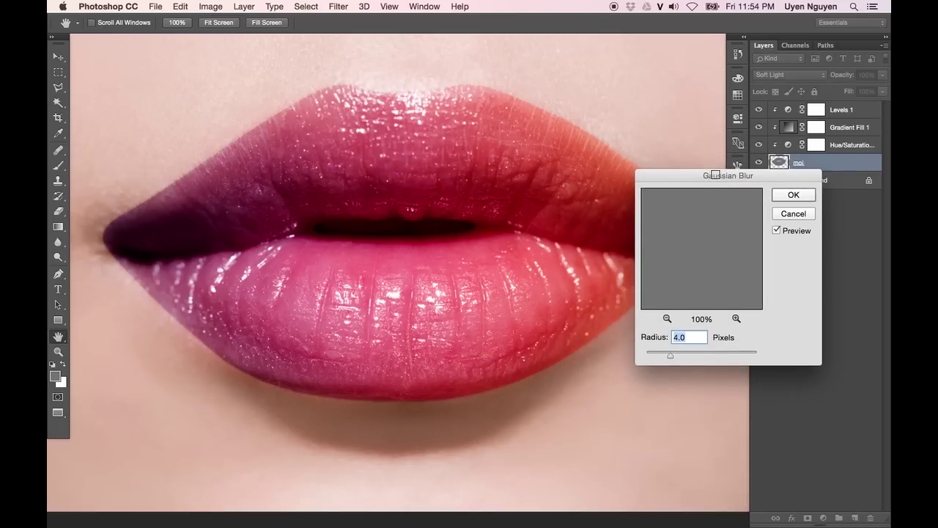
click(667, 319)
click(667, 318)
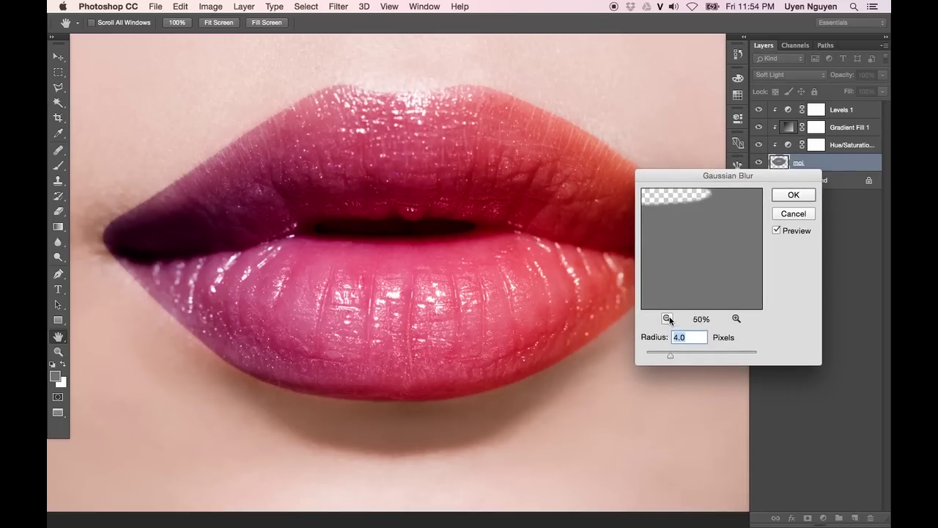
click(666, 319)
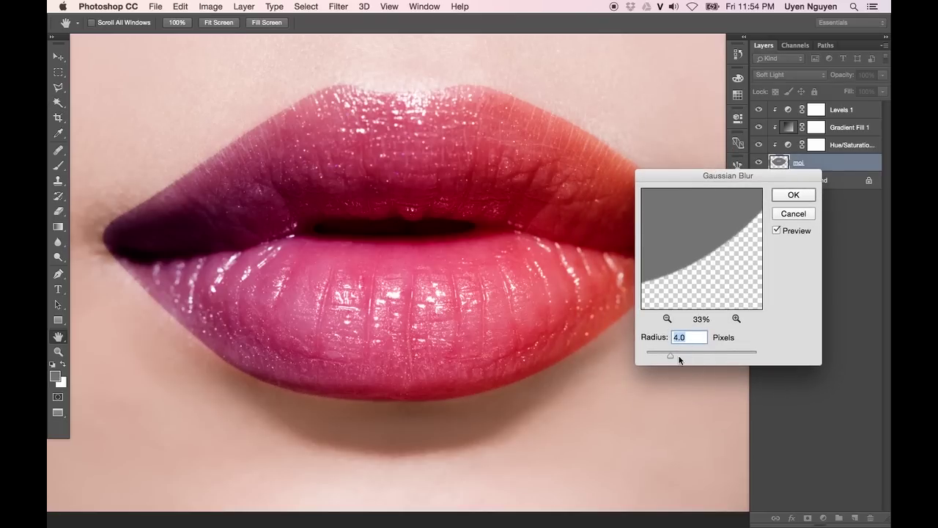
Blur moi with a radius of about 8.9 pixels and fit the image on screen
drag(669, 353, 687, 354)
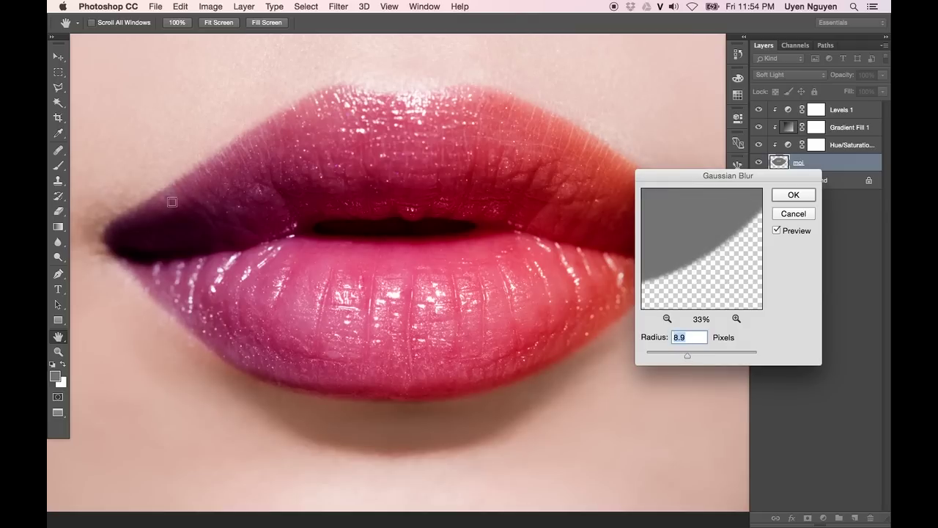
super+click(219, 197)
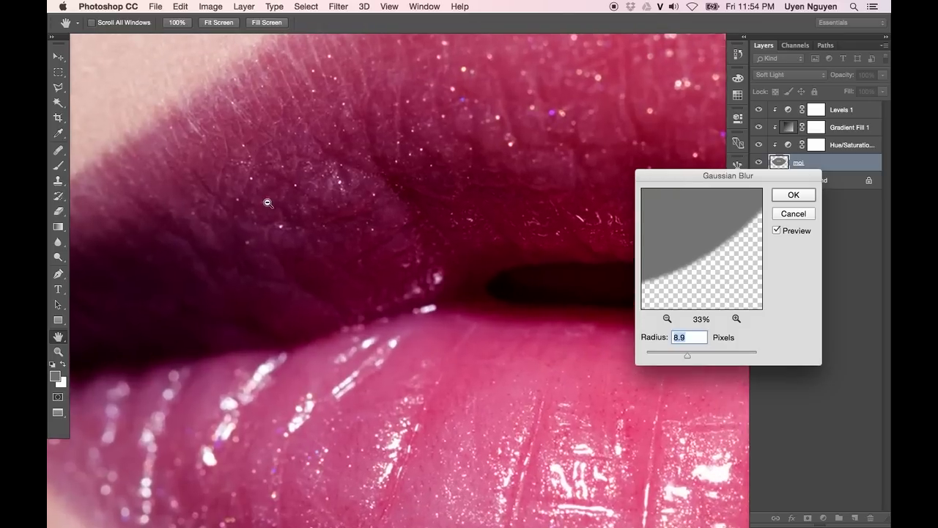
super+click(266, 181)
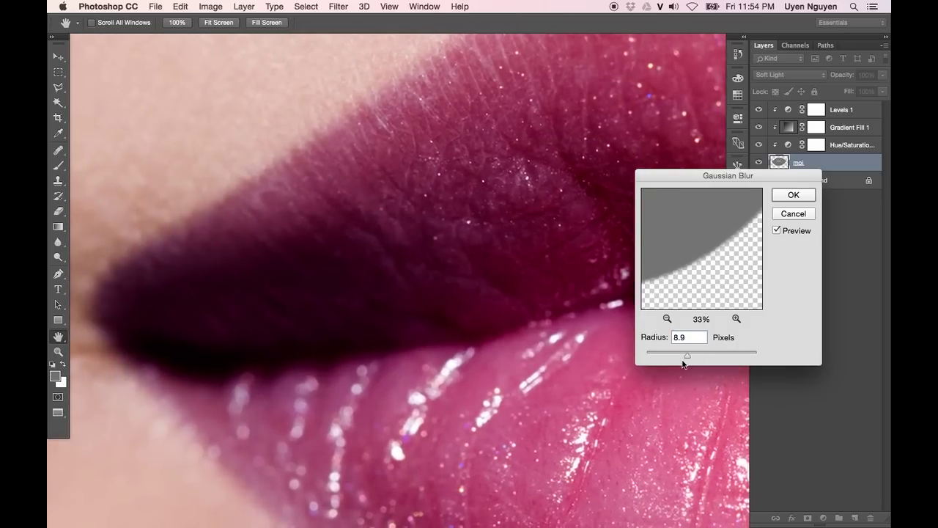
drag(681, 355, 682, 357)
click(791, 195)
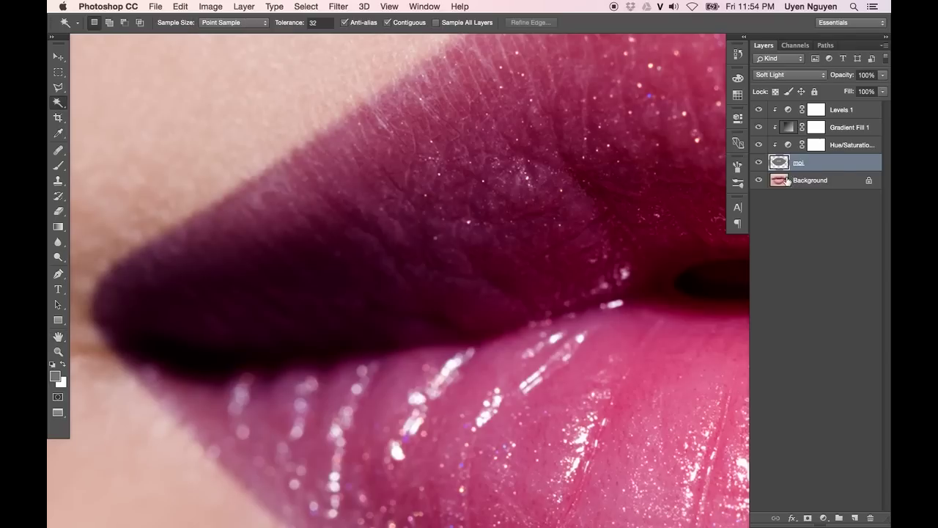
key(super+0)
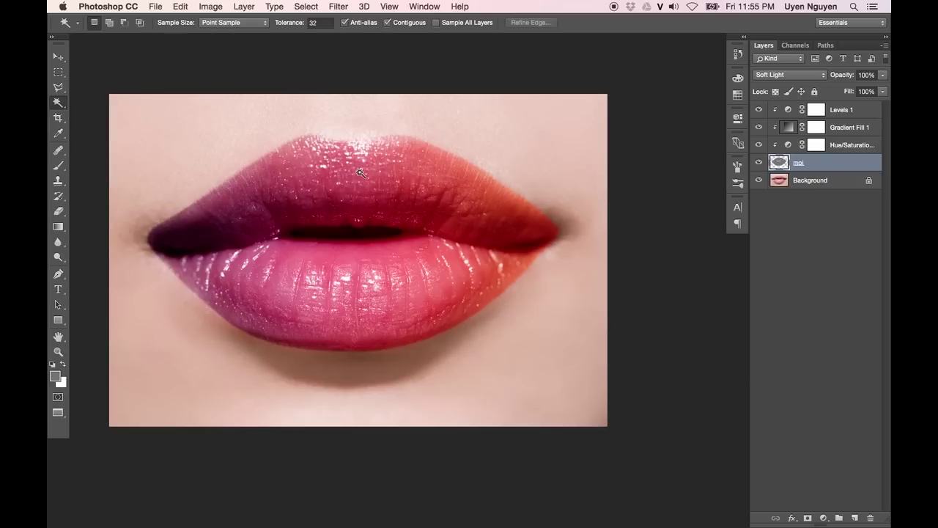
Add a new empty layer named 'glossy' above Levels 1
click(853, 110)
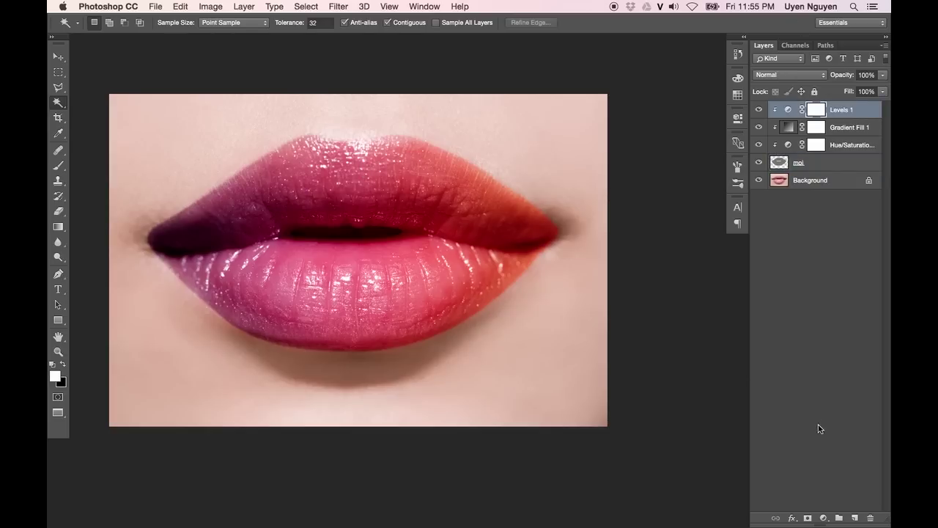
click(855, 518)
double_click(804, 109)
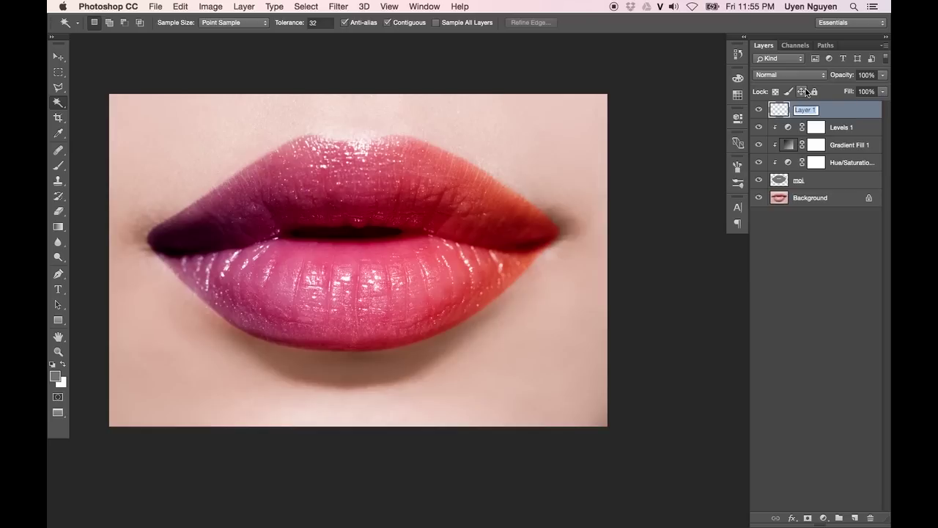
text(glossy)
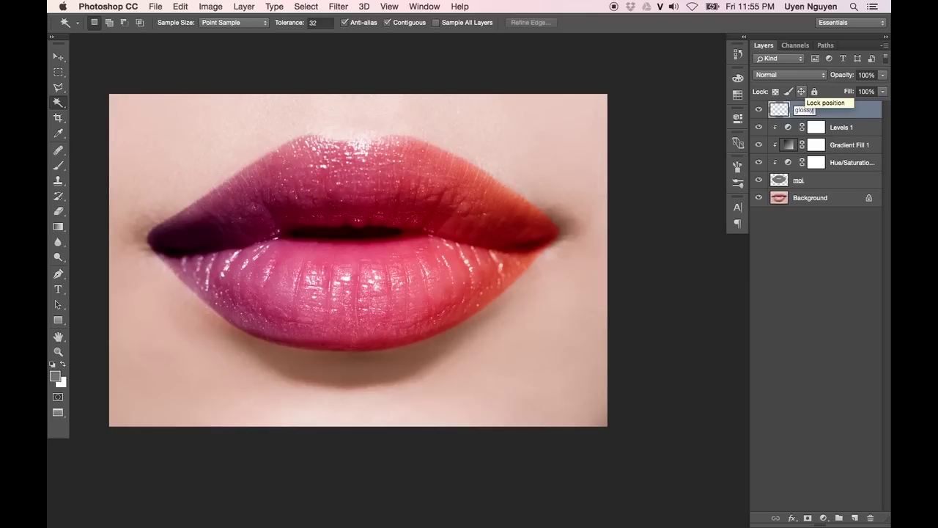
key(Return)
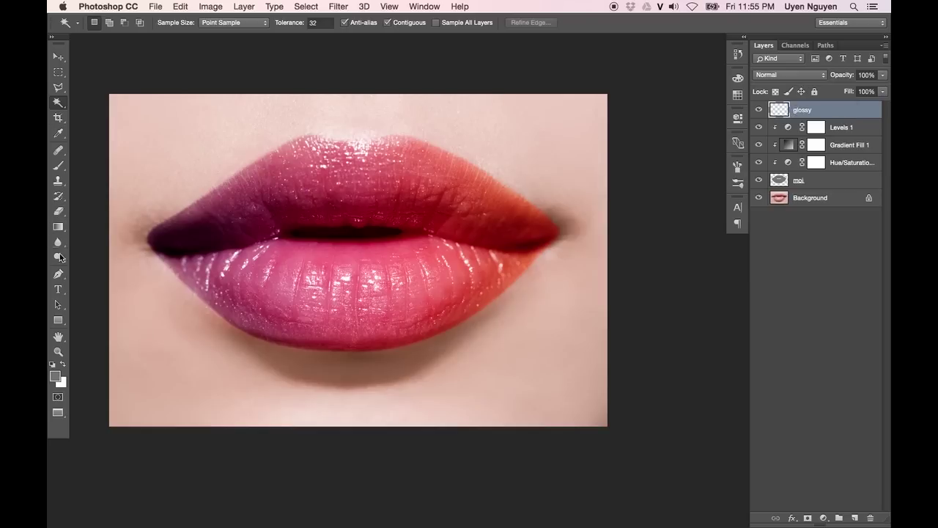
Switch to the Brush tool and bring up the brush preset options menu
click(59, 166)
click(96, 22)
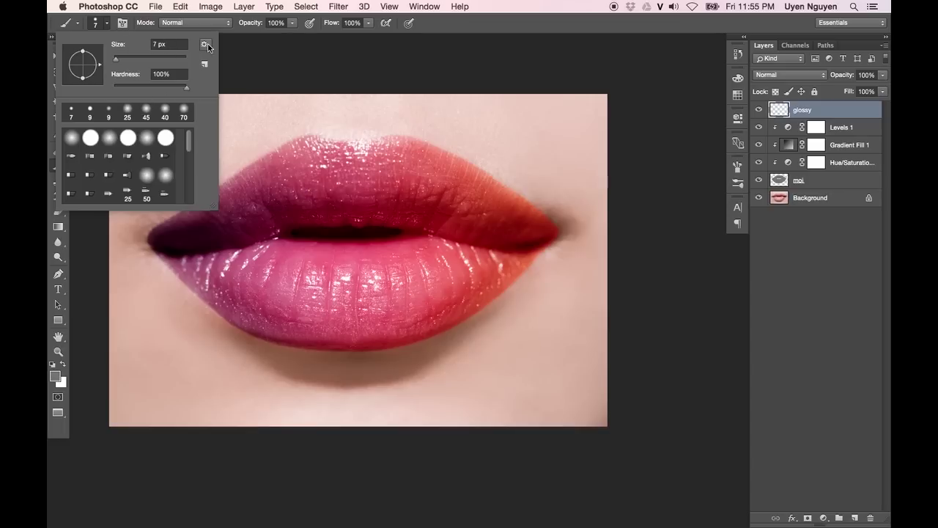
click(205, 47)
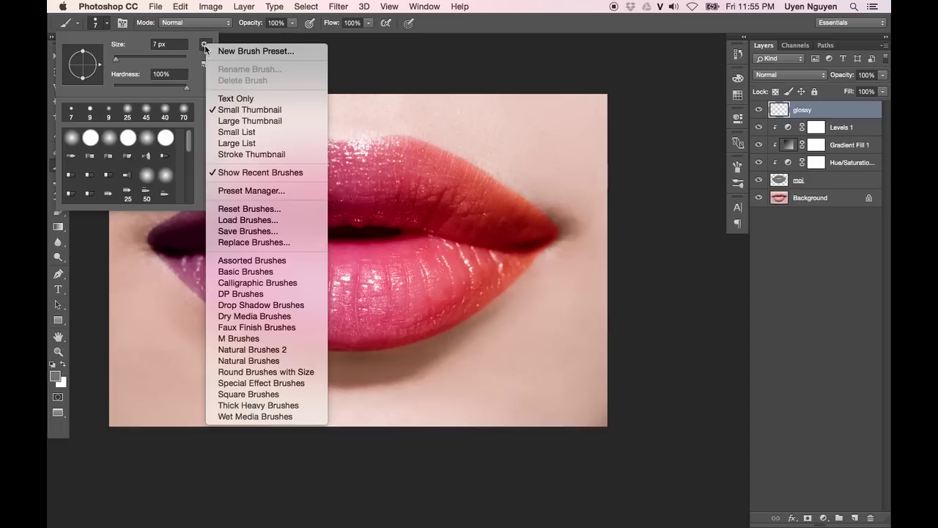
Load lipgloss_brush.abr from Documents > Lip Retouching into the brush presets
click(247, 220)
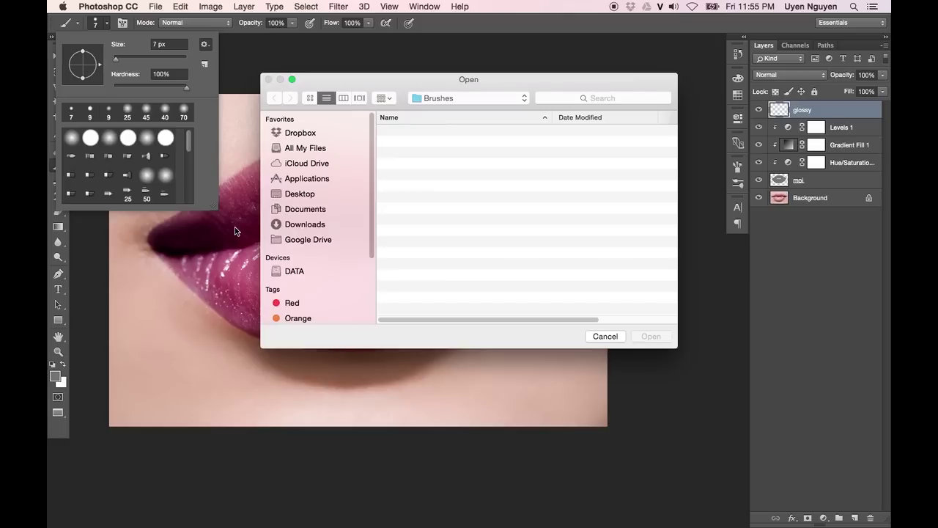
click(325, 210)
double_click(396, 199)
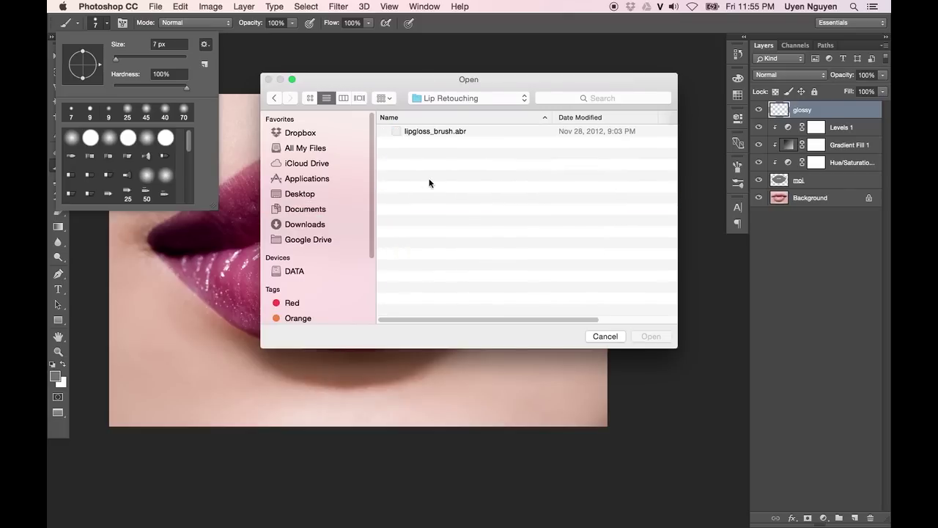
click(452, 131)
click(652, 336)
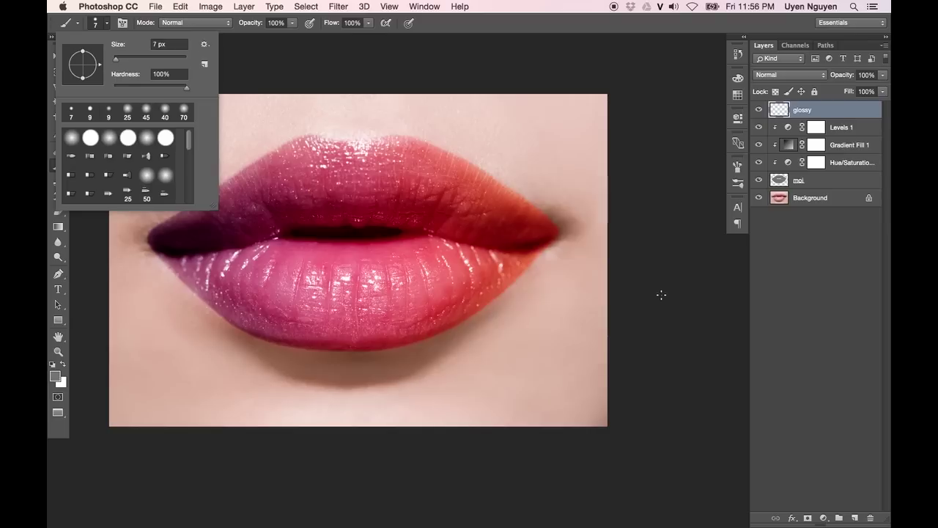
Pick the 290 px lip gloss brush after trying the 1092 and 1094 px presets
drag(217, 208, 219, 433)
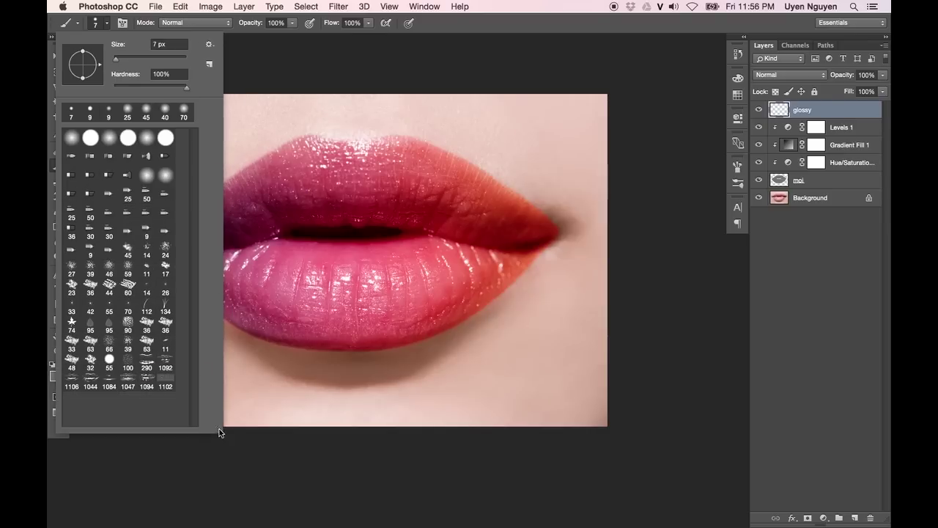
click(146, 362)
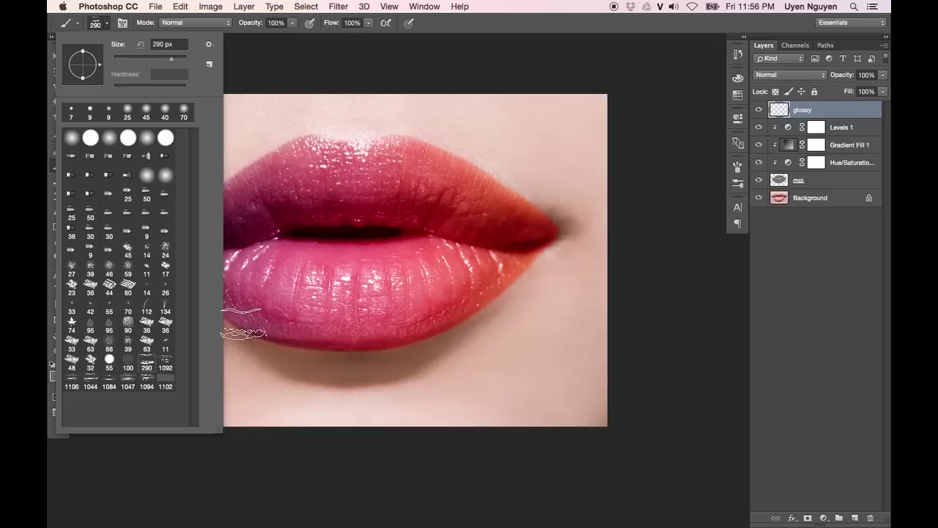
click(166, 364)
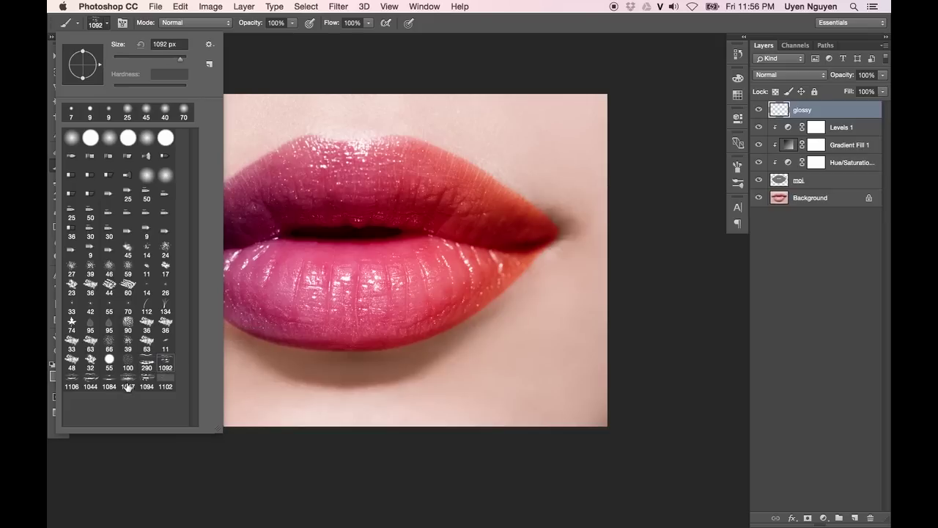
click(146, 382)
click(147, 363)
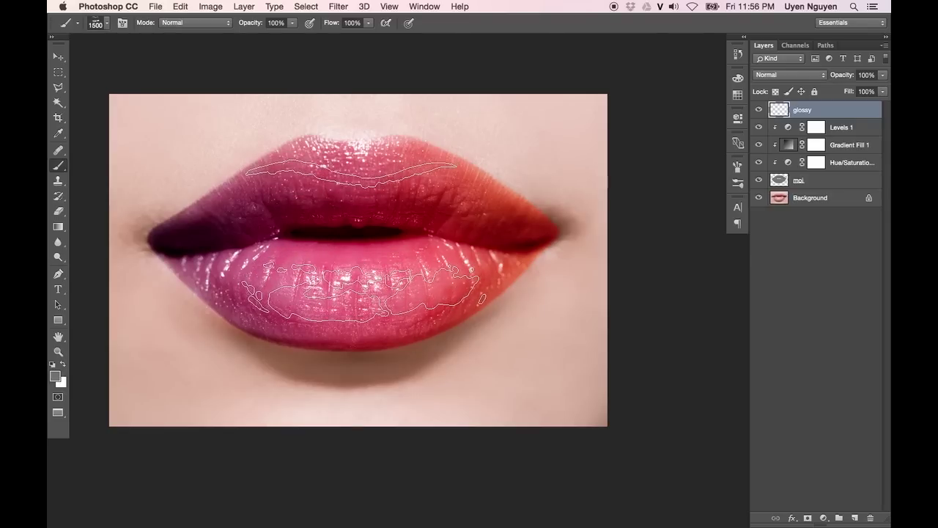
Hide the selection outline and set the foreground colour to white
key(ctrl+h)
click(54, 375)
drag(425, 228, 283, 132)
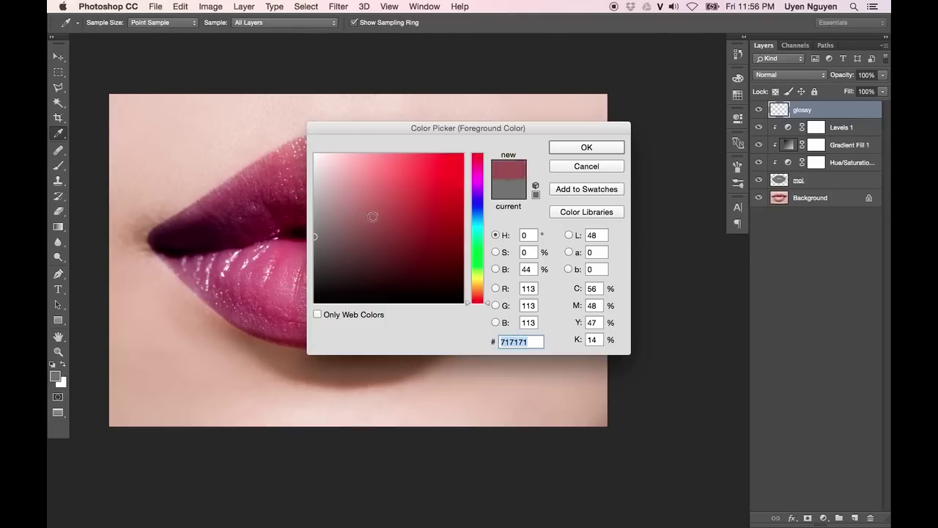
click(568, 151)
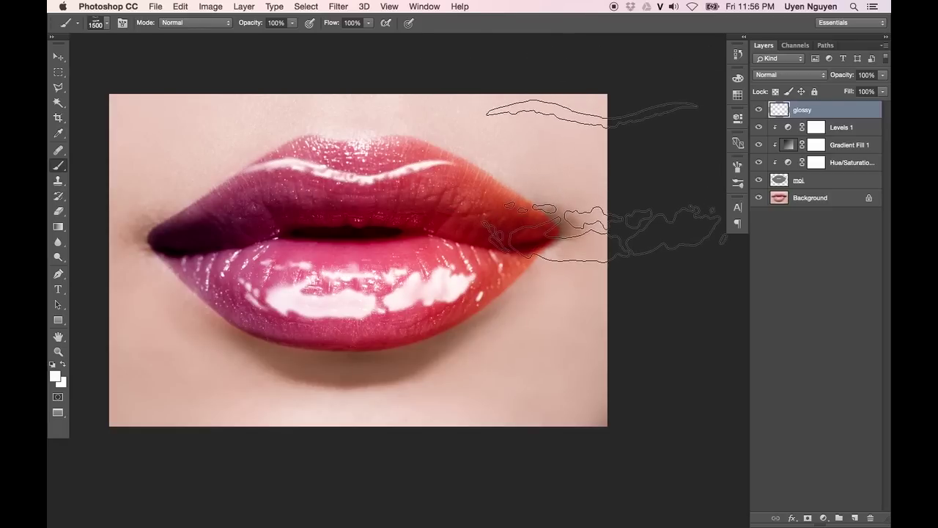
Nudge the glossy highlights down, give them a dimmer blend mode, and load them as a selection
key(v)
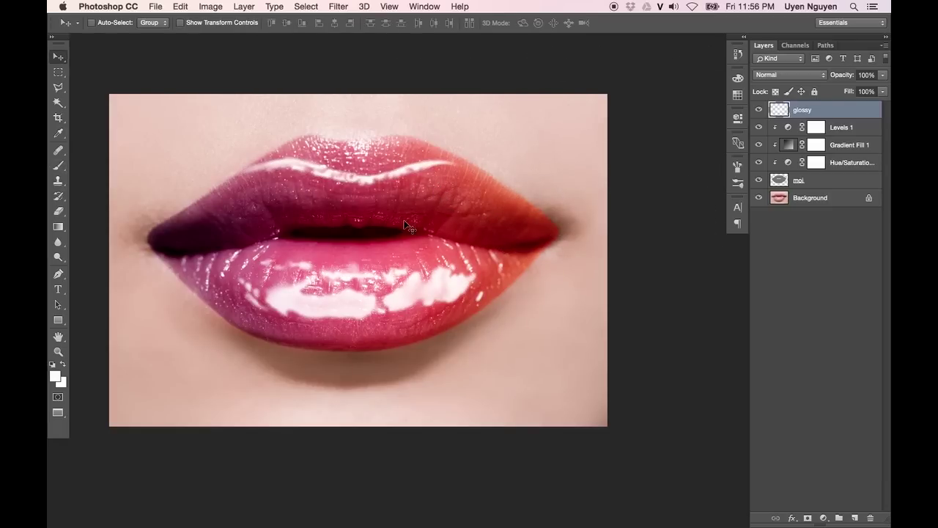
drag(387, 262, 394, 302)
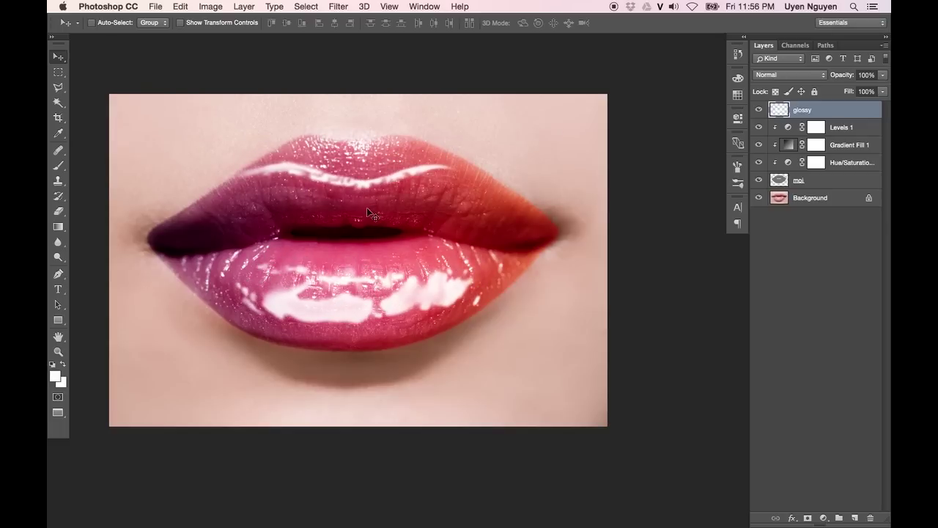
click(784, 74)
click(788, 185)
click(809, 239)
click(812, 114)
super+click(778, 111)
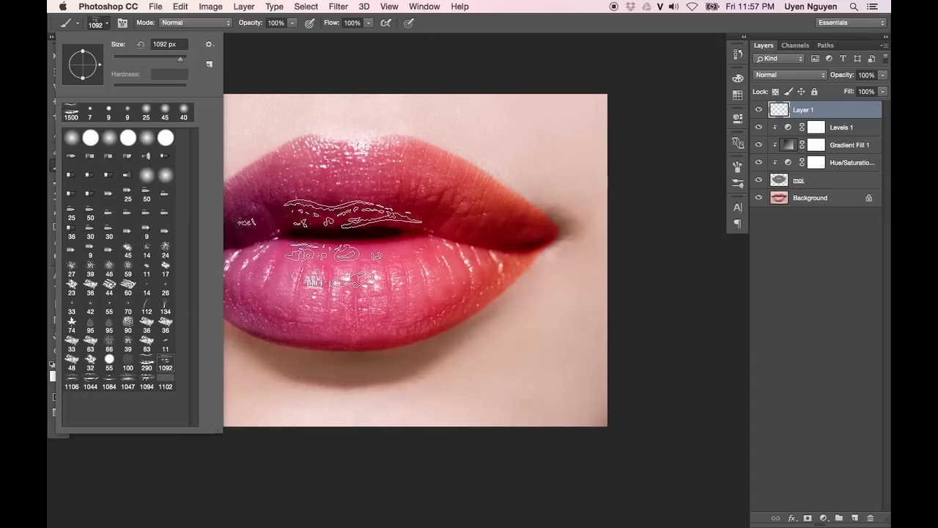
Fill the highlight selection with white on Layer 1, then deselect
click(565, 28)
key(ctrl+alt+2)
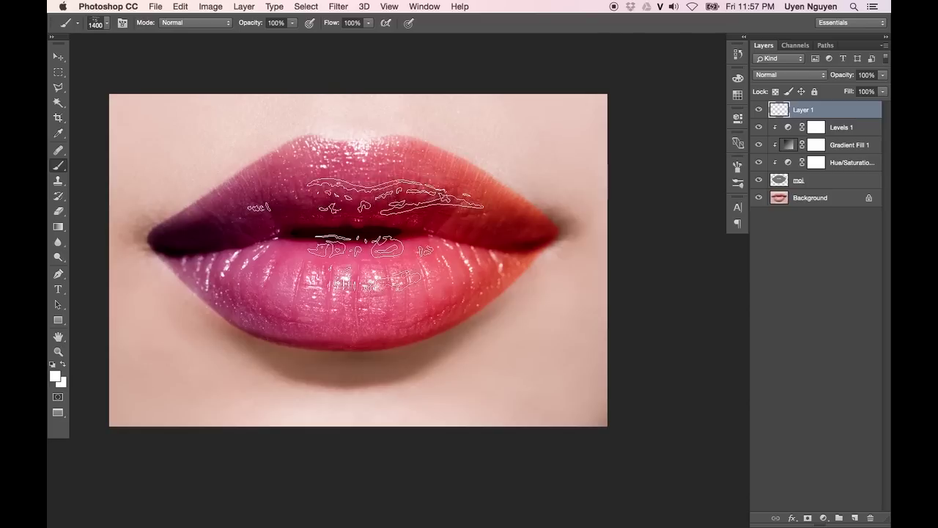
key(alt+BackSpace)
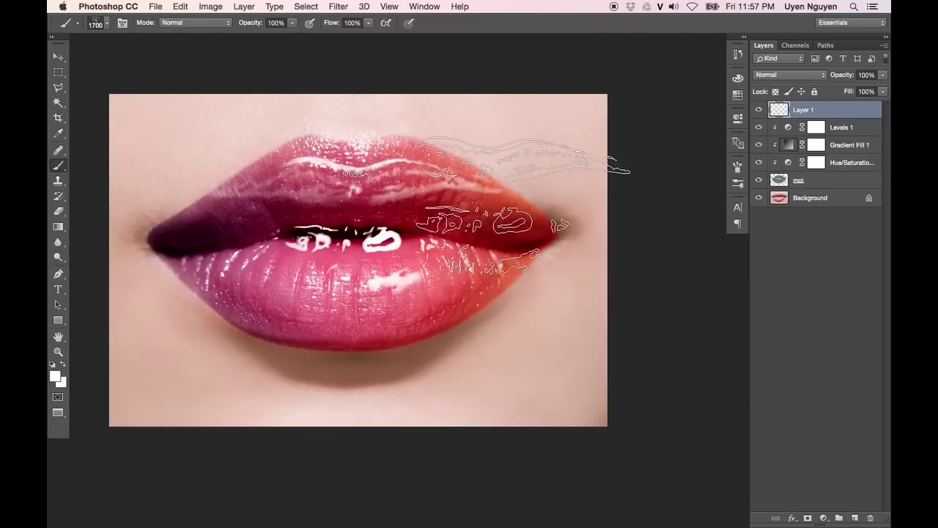
key(ctrl+d)
key(v)
click(759, 110)
click(759, 110)
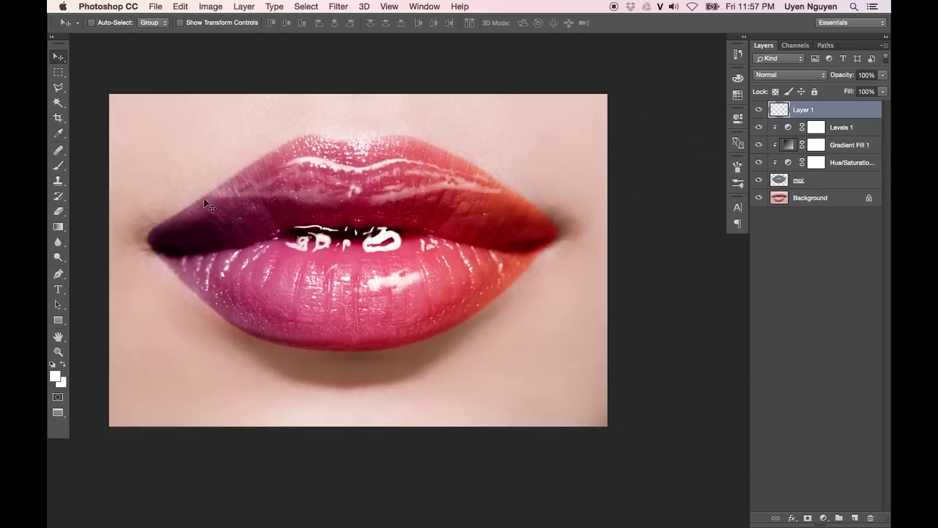
Lasso the lower-lip highlights and reposition them, then deselect
drag(58, 87, 92, 91)
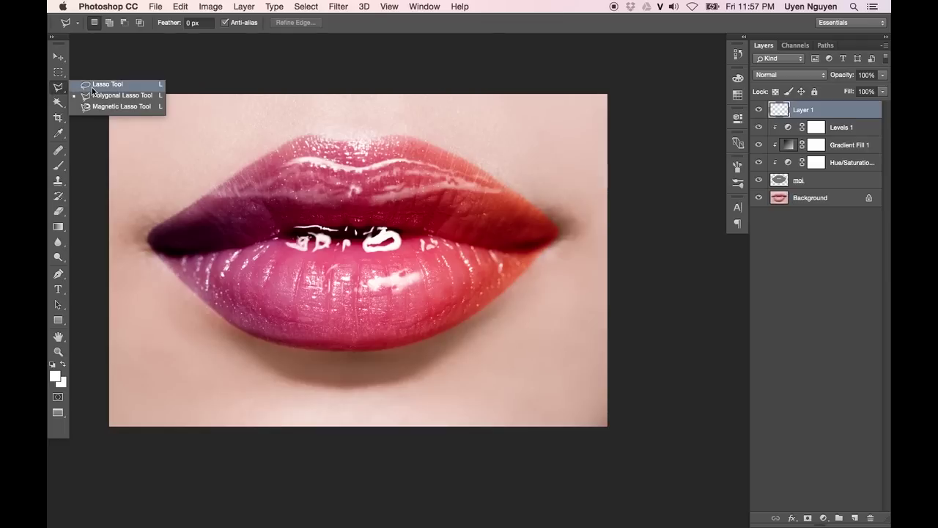
click(92, 87)
mouse_move(342, 217)
mouse_down()
mouse_move(189, 247)
mouse_move(518, 337)
mouse_up()
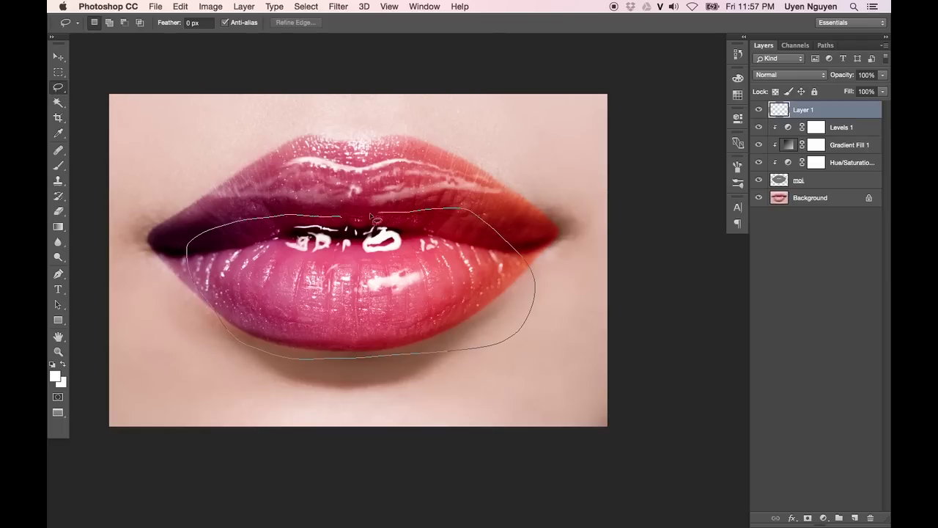
mouse_move(454, 214)
mouse_down()
mouse_move(342, 217)
mouse_move(375, 274)
mouse_move(387, 274)
mouse_move(392, 260)
mouse_up()
key(v)
key(ctrl+d)
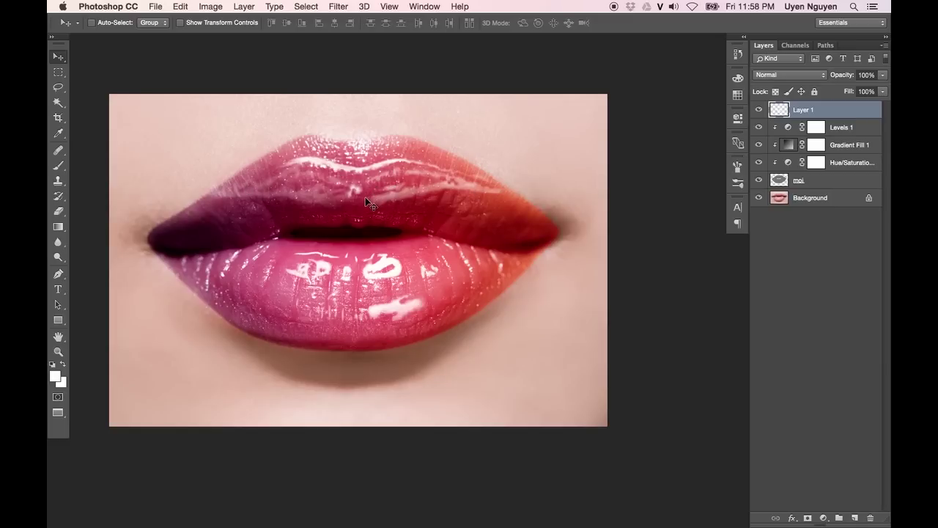
Compare Layer 1's highlights on and off, then duplicate Layer 1
key(l)
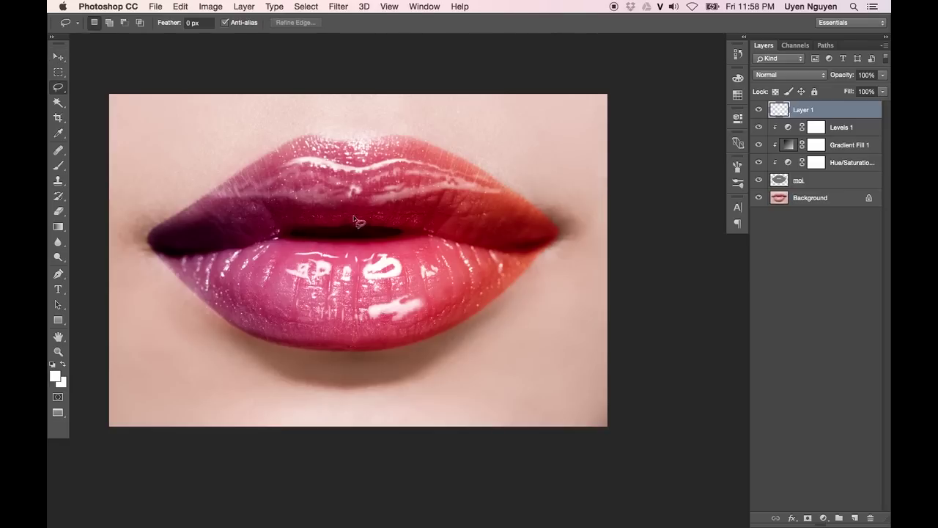
key(v)
click(758, 110)
click(758, 110)
click(758, 109)
click(759, 110)
key(super+j)
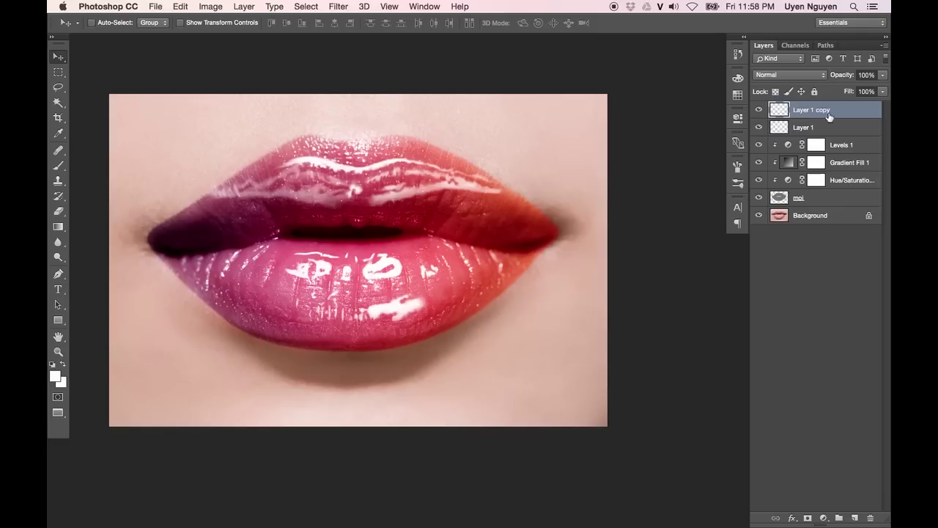
Lasso the upper lip and delete its gloss from Layer 1
click(758, 127)
click(758, 128)
key(l)
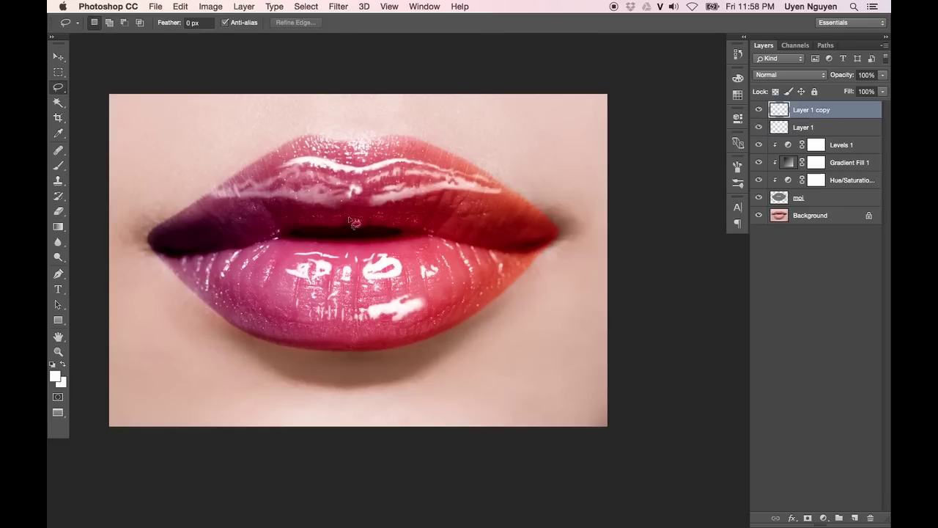
mouse_move(387, 233)
mouse_down()
mouse_move(541, 320)
mouse_move(405, 231)
mouse_up()
mouse_move(328, 130)
mouse_down()
mouse_move(528, 173)
mouse_move(306, 110)
mouse_up()
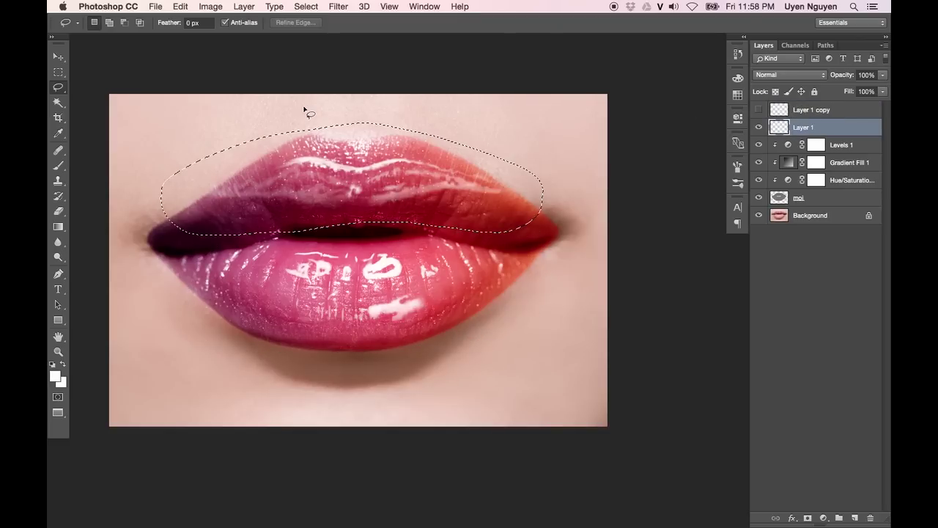
key(Delete)
key(ctrl+d)
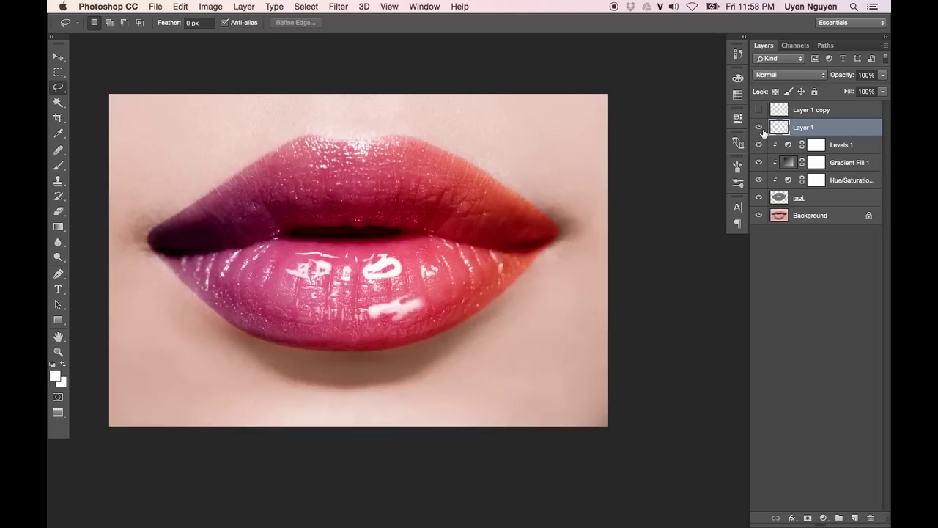
key(v)
Select Layer 1 copy and toggle its visibility to compare the gloss
click(758, 109)
click(829, 111)
click(759, 109)
click(759, 110)
click(758, 110)
click(759, 110)
Warp Layer 1 copy's shine so it arches along the upper lip's curve
key(ctrl+t)
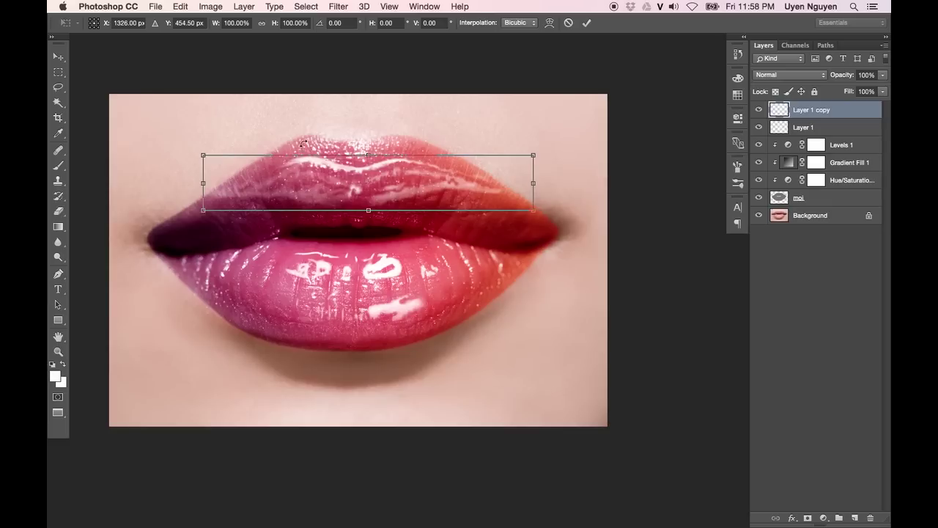
right_click(401, 173)
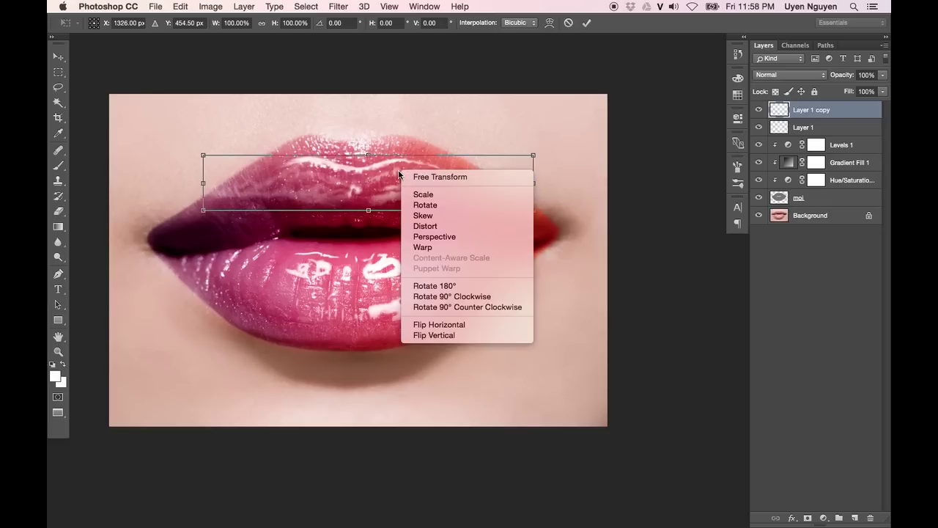
click(425, 248)
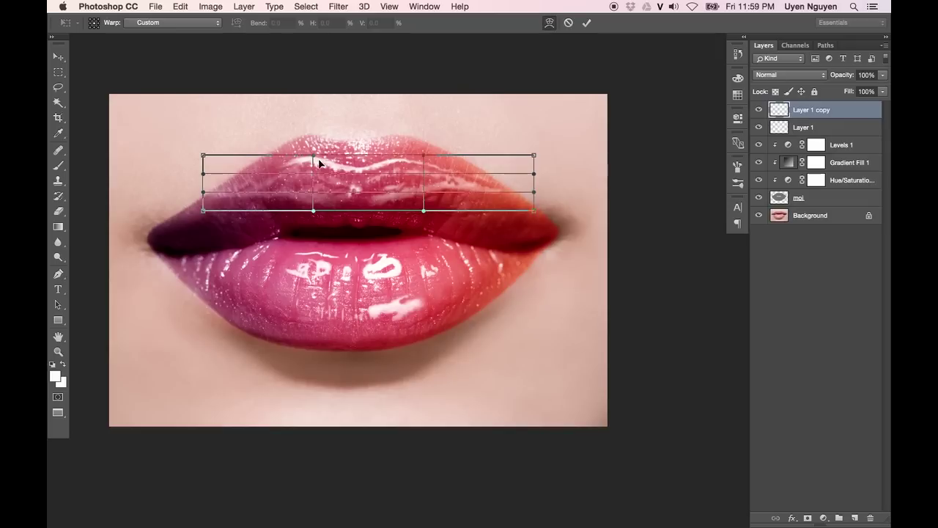
drag(320, 161, 320, 129)
mouse_move(408, 155)
mouse_down()
mouse_move(405, 144)
mouse_move(342, 157)
mouse_up()
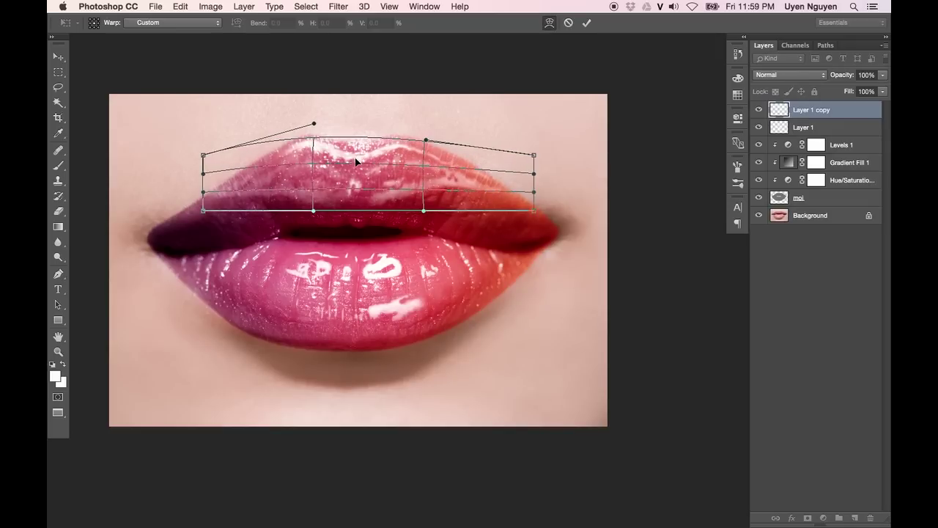
mouse_move(204, 211)
mouse_down()
mouse_move(210, 227)
mouse_move(210, 199)
mouse_move(188, 203)
mouse_up()
drag(533, 211, 526, 243)
drag(532, 179, 551, 205)
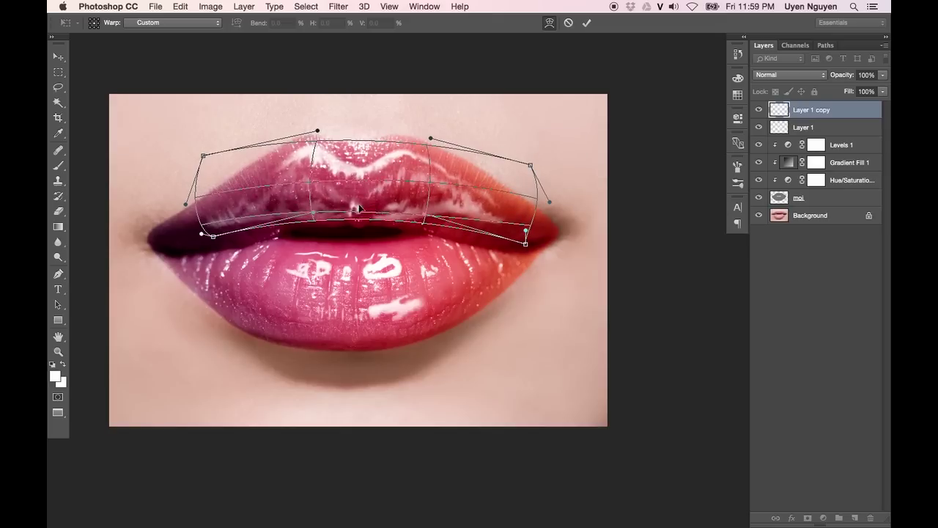
drag(356, 210, 357, 179)
key(Return)
key(super+minus)
key(super+minus)
key(super+0)
Set Layer 1 copy to Lighten at about 73% opacity and compare it on and off
click(883, 76)
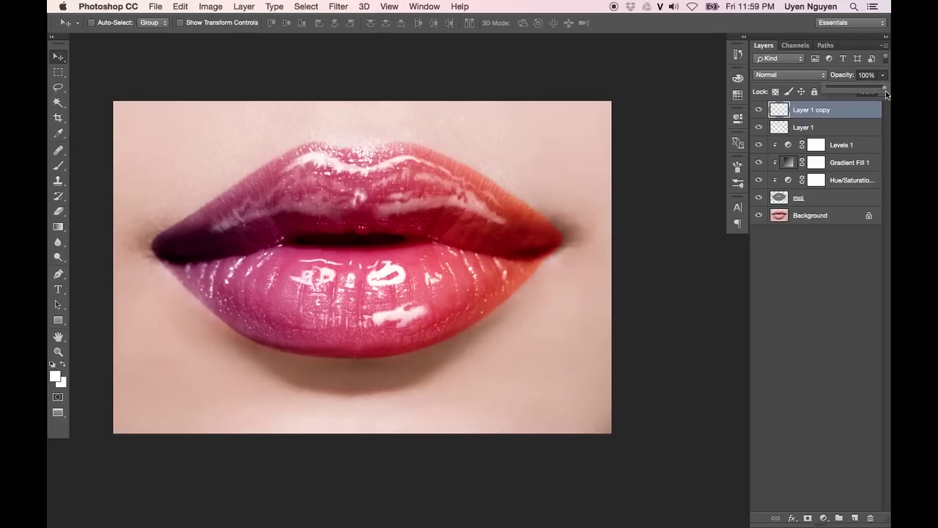
drag(884, 88, 872, 91)
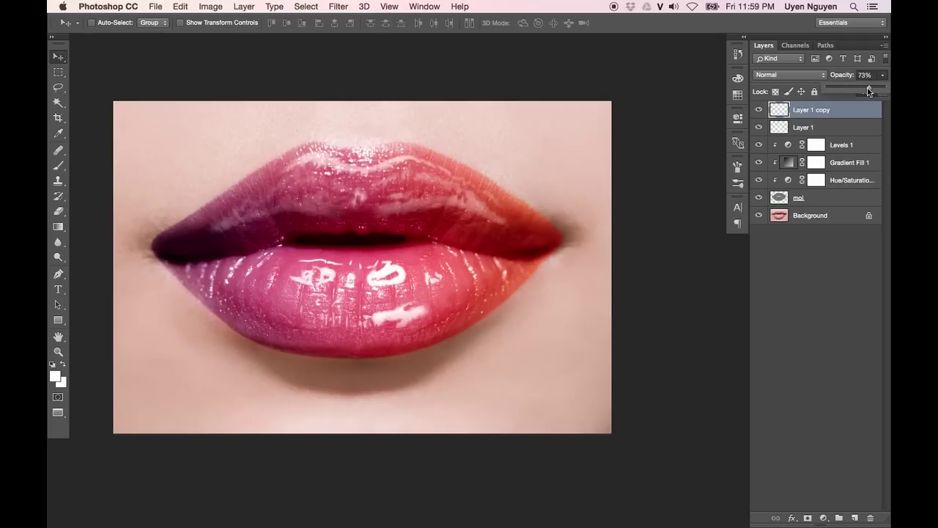
click(794, 75)
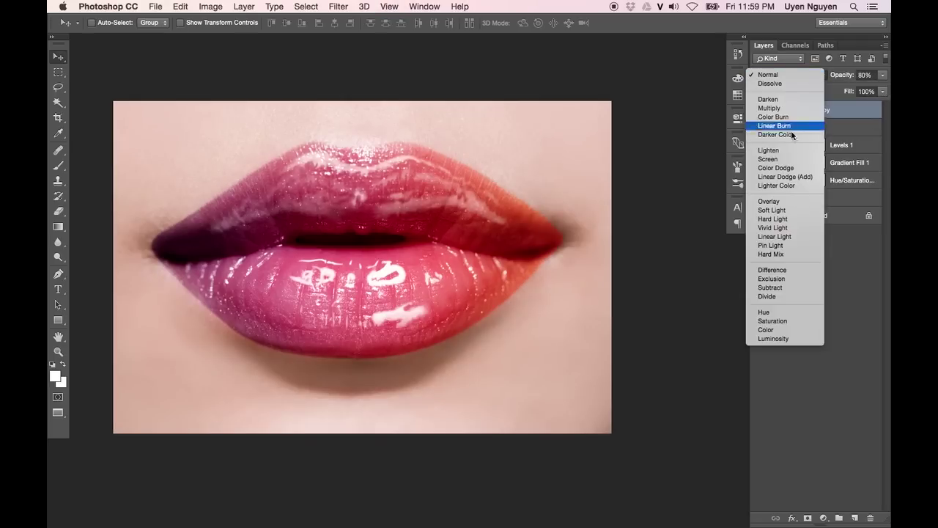
click(784, 151)
click(869, 88)
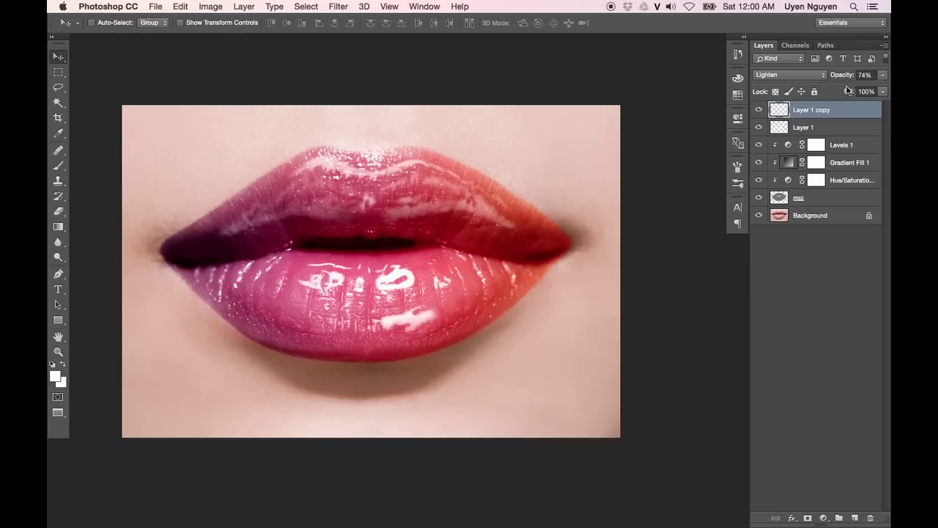
click(759, 110)
click(759, 109)
click(759, 110)
click(759, 110)
Delete the warped shine layer and group Layer 1 through moi into Group 1
key(Delete)
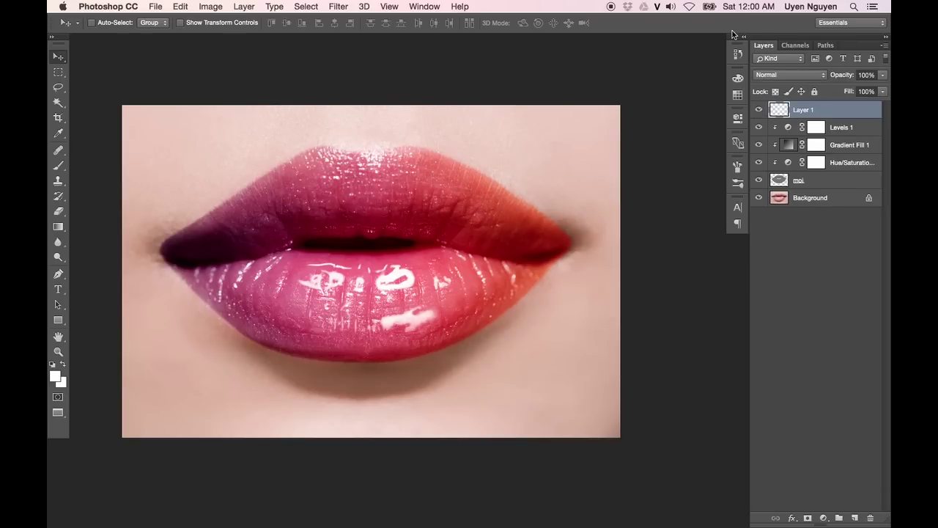
key(ctrl+alt+shift+n)
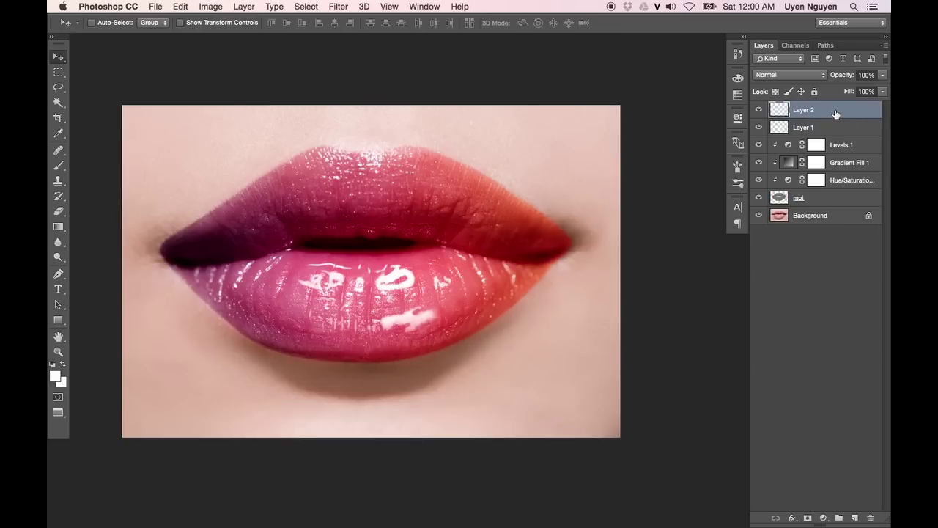
key(Delete)
click(759, 110)
click(759, 110)
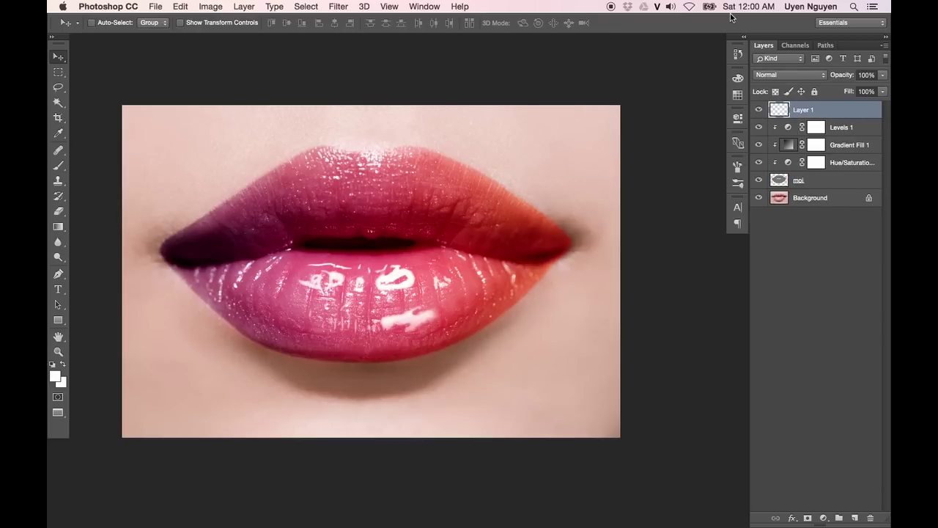
key(ctrl+minus)
key(ctrl+minus)
key(ctrl+minus)
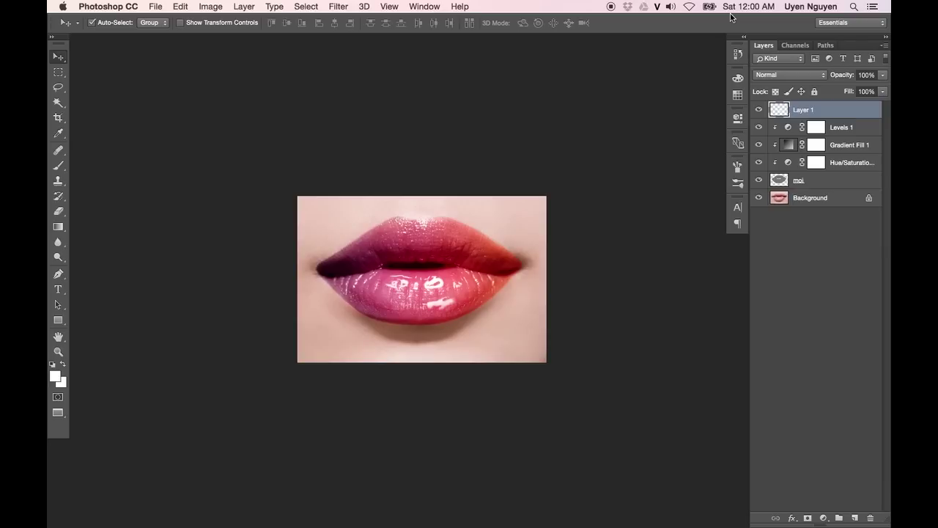
key(ctrl+plus)
key(ctrl+plus)
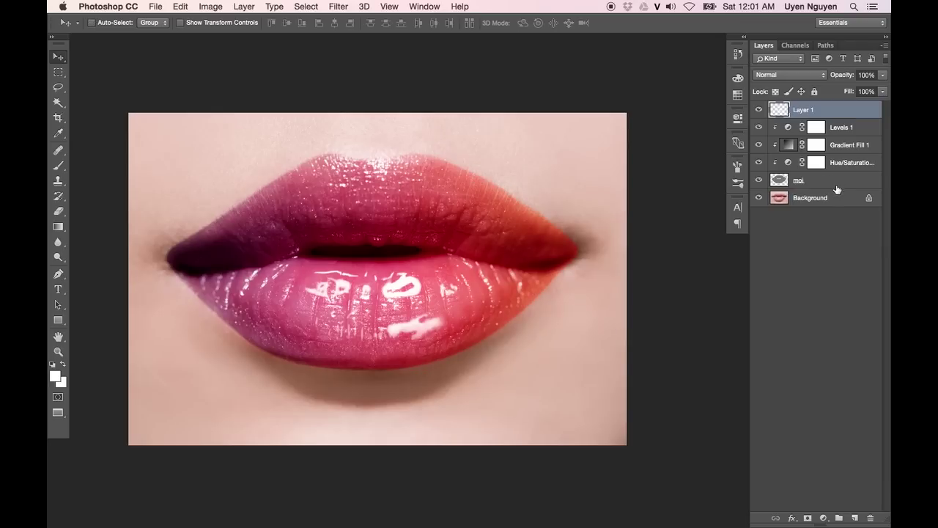
shift+click(838, 187)
key(ctrl+g)
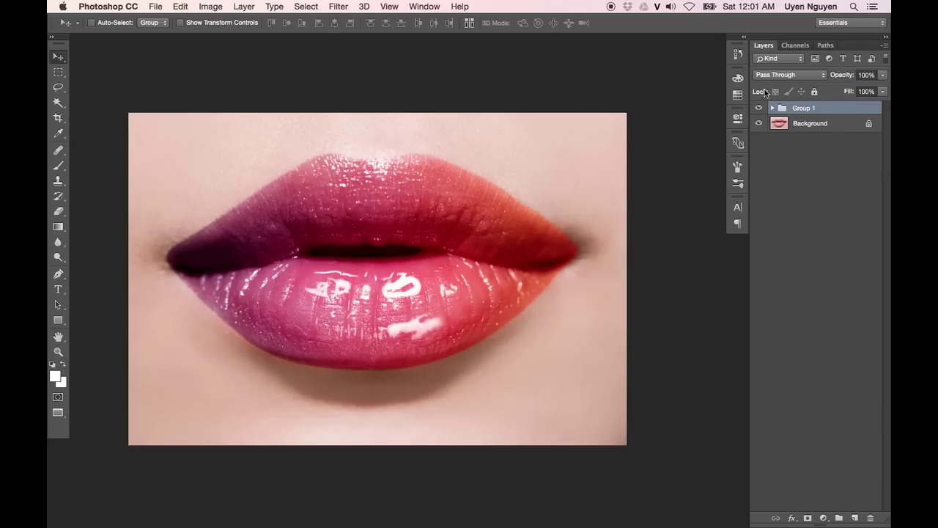
click(758, 108)
click(759, 108)
click(758, 109)
click(759, 108)
click(757, 109)
click(756, 108)
click(611, 6)
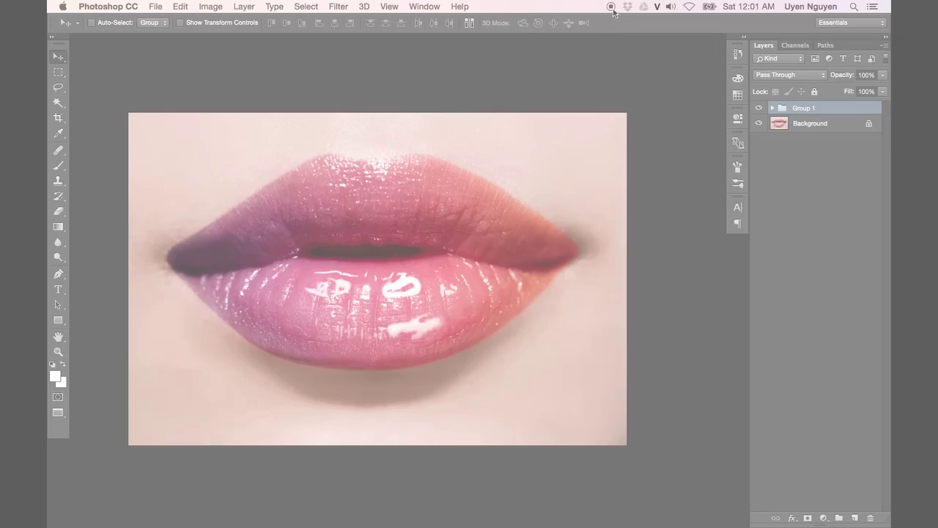